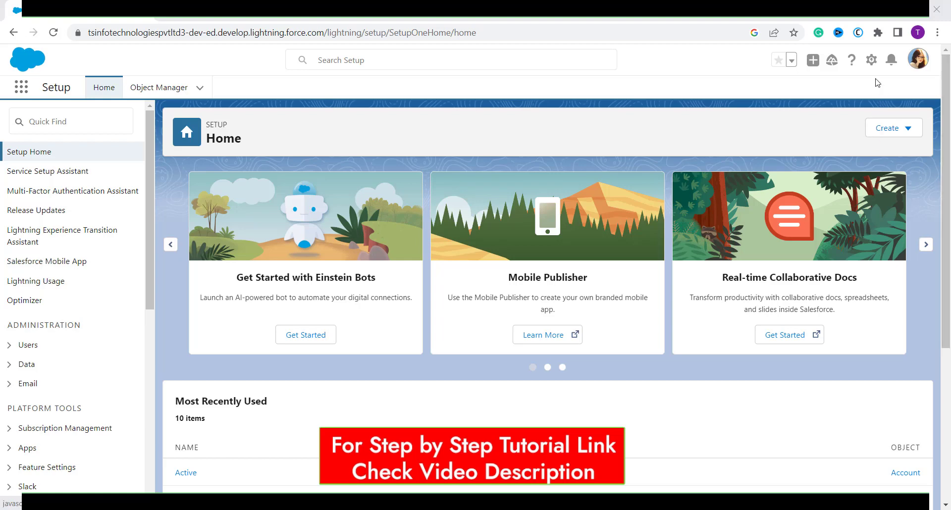
Go to the Reports page by searching 'reports' in the App Launcher.
click(871, 60)
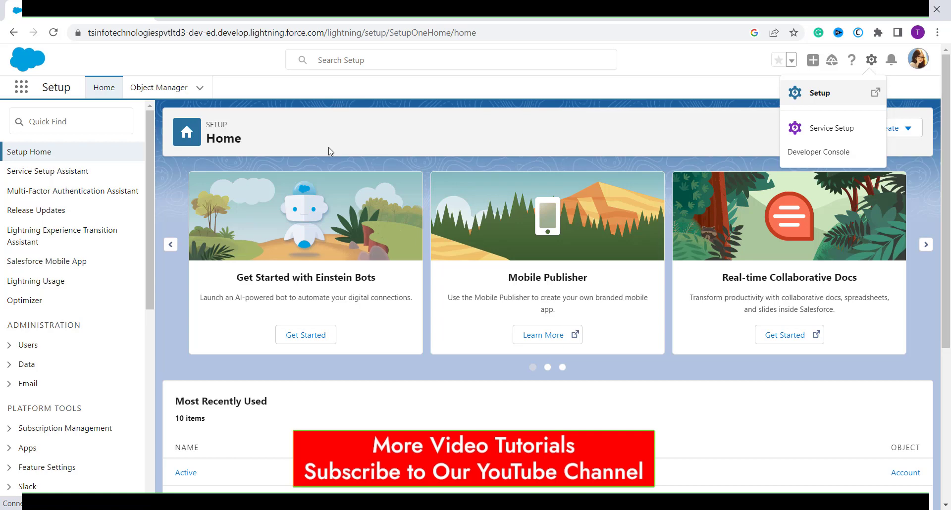
click(21, 89)
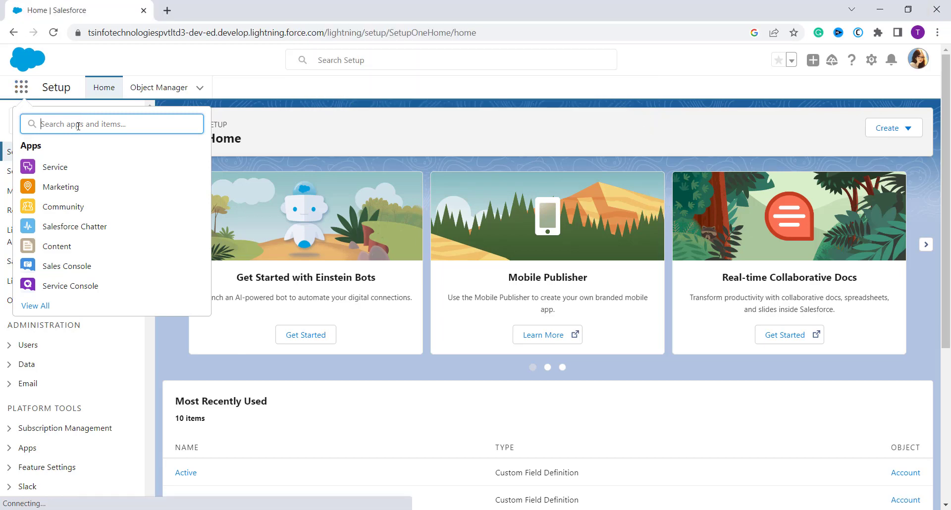
text(reports)
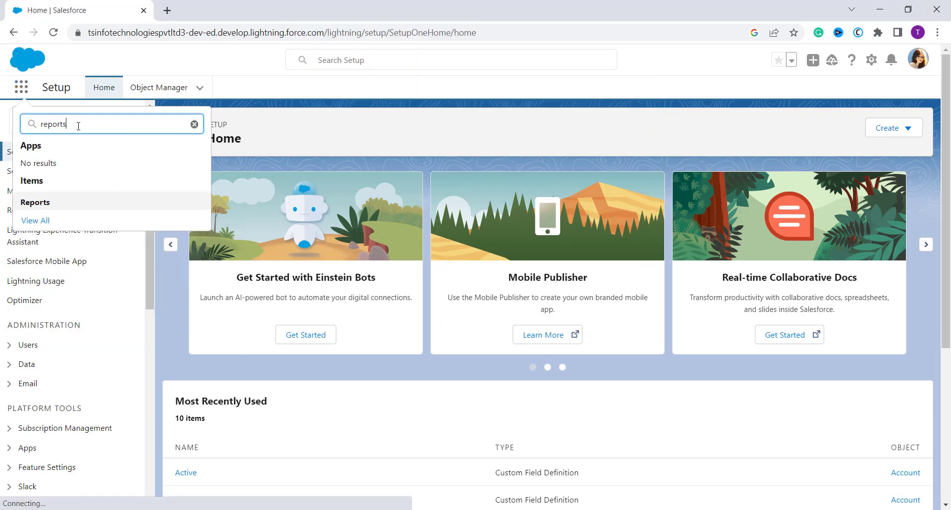
click(45, 203)
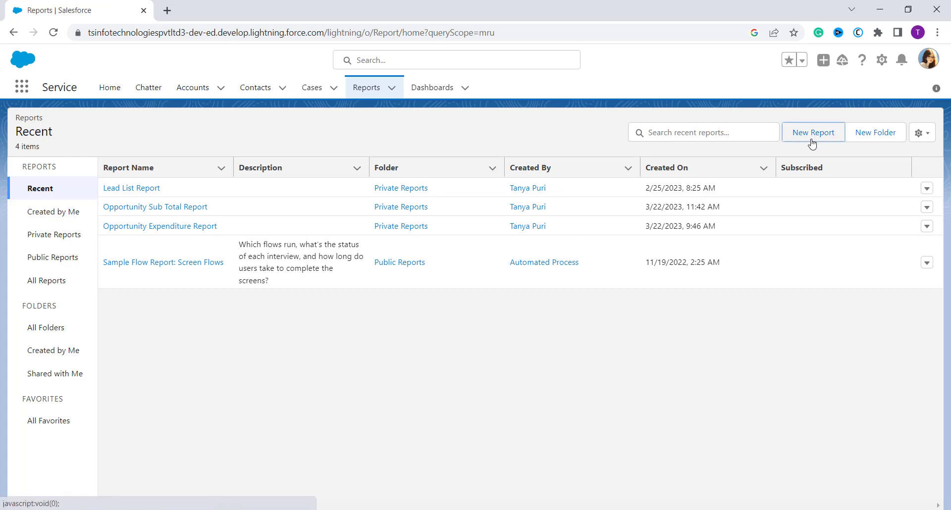
Start a new report on the Accounts report type from the Accounts & Contacts category.
click(812, 133)
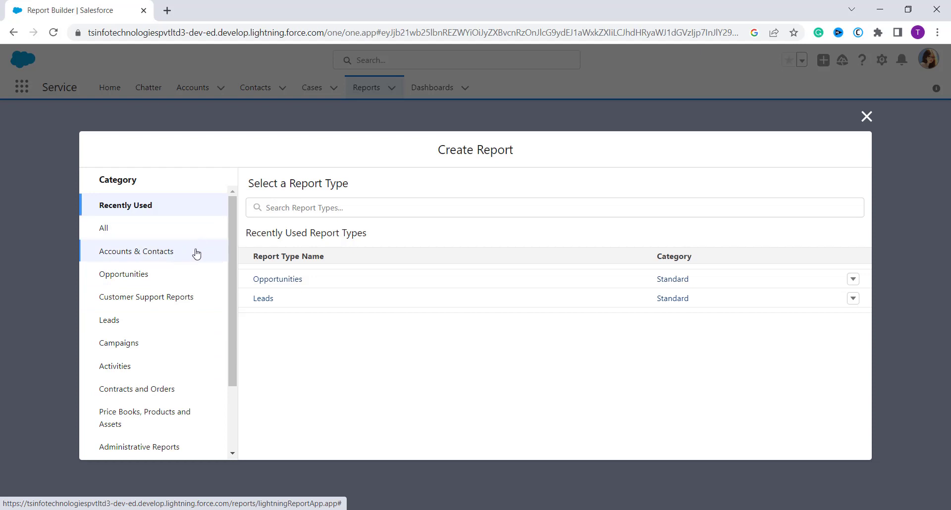
click(147, 255)
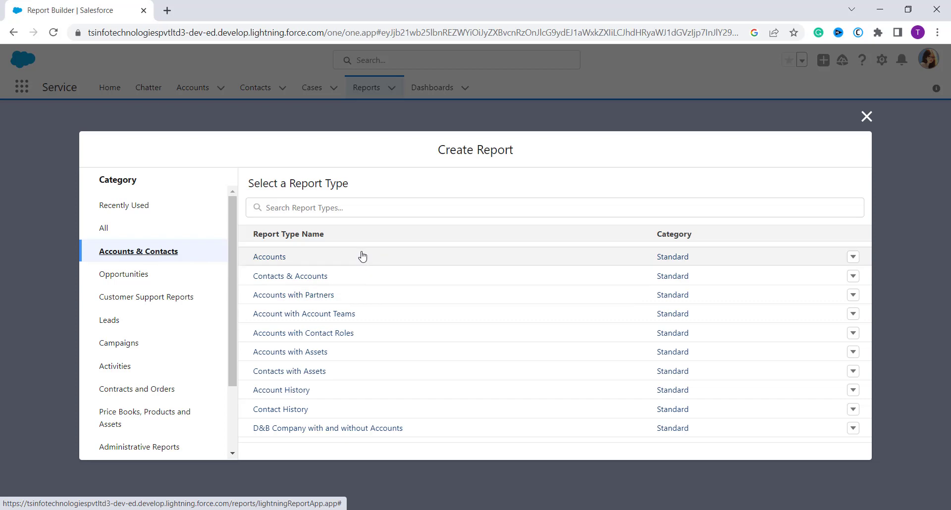
click(270, 255)
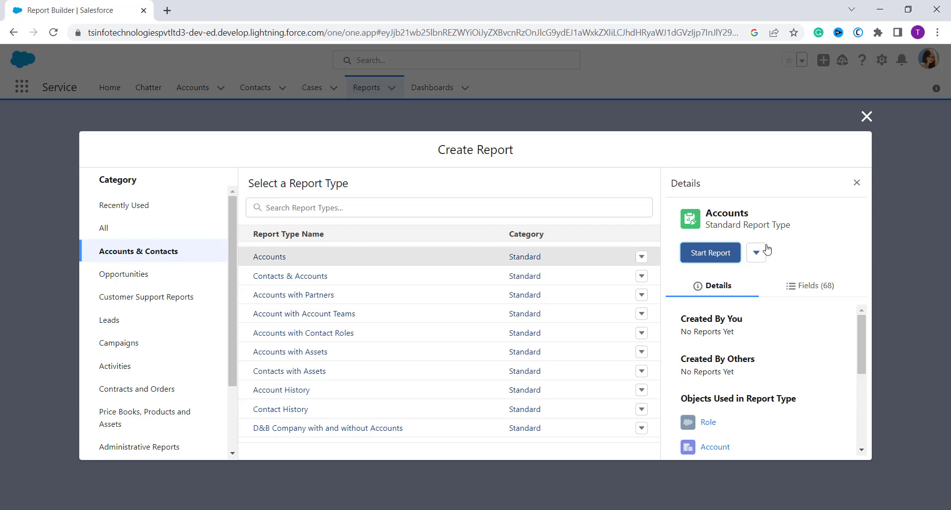
click(711, 253)
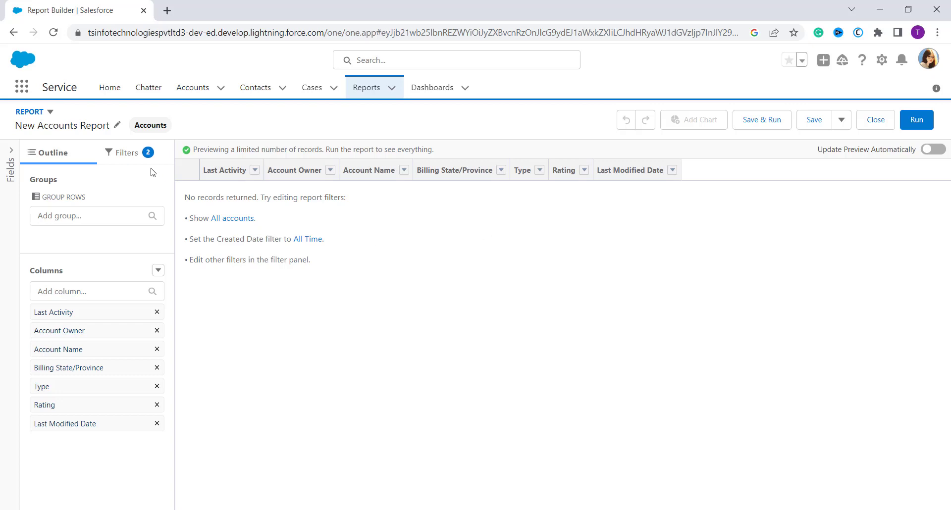
Open the Columns dropdown in the report builder's Outline pane.
click(158, 273)
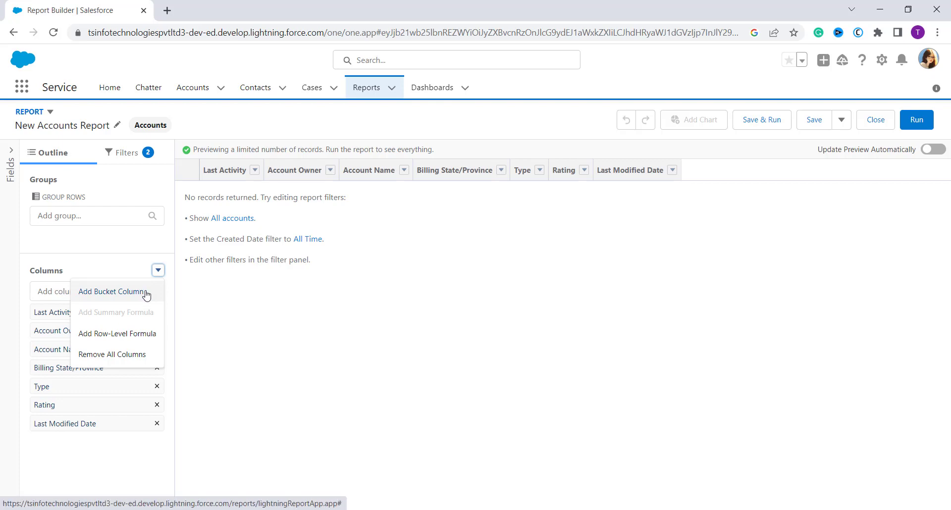
Add a bucket column named 'Zones', which buckets Account Owner by default.
click(146, 295)
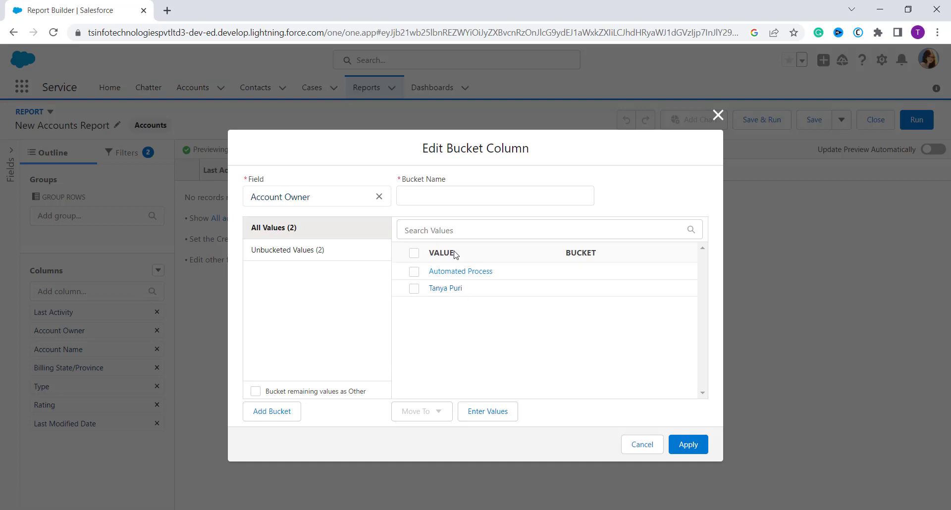
click(429, 194)
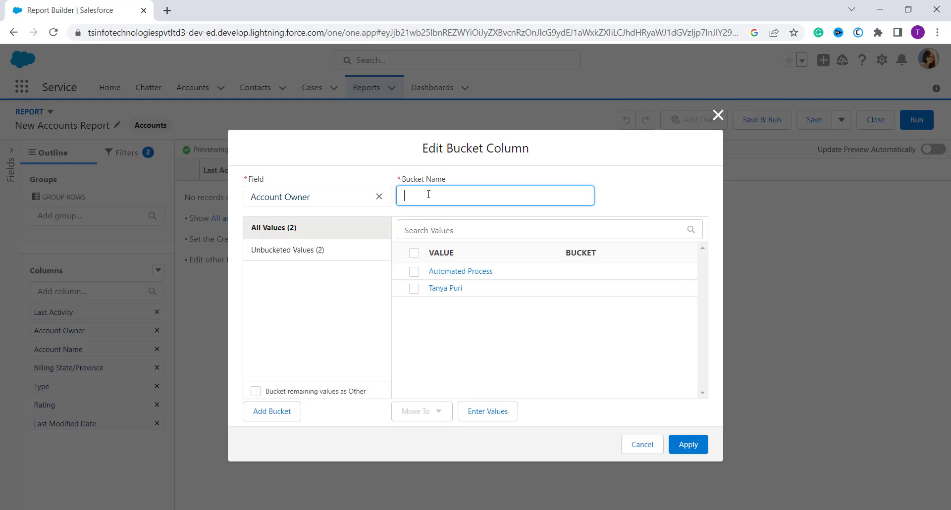
text(Zonena)
key(BackSpace)
key(BackSpace)
text(s)
click(493, 363)
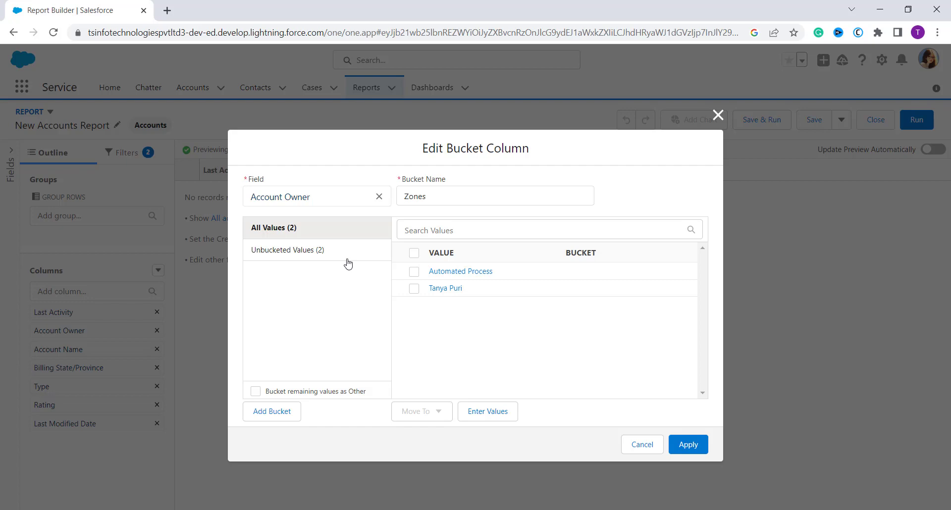
click(282, 227)
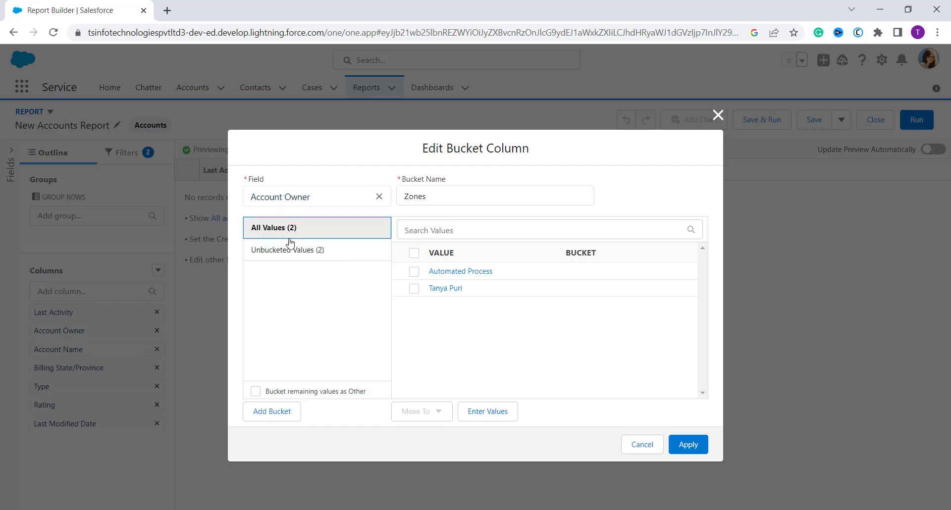
key(Escape)
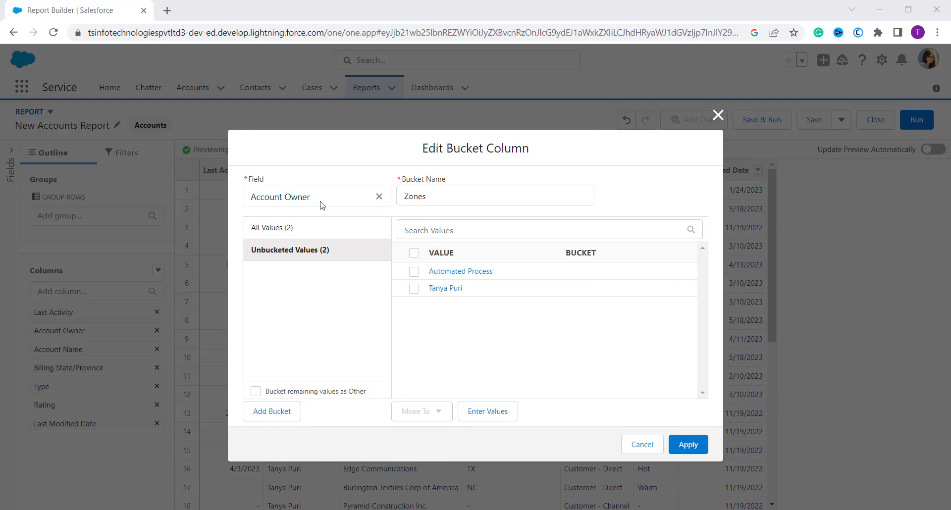
click(321, 203)
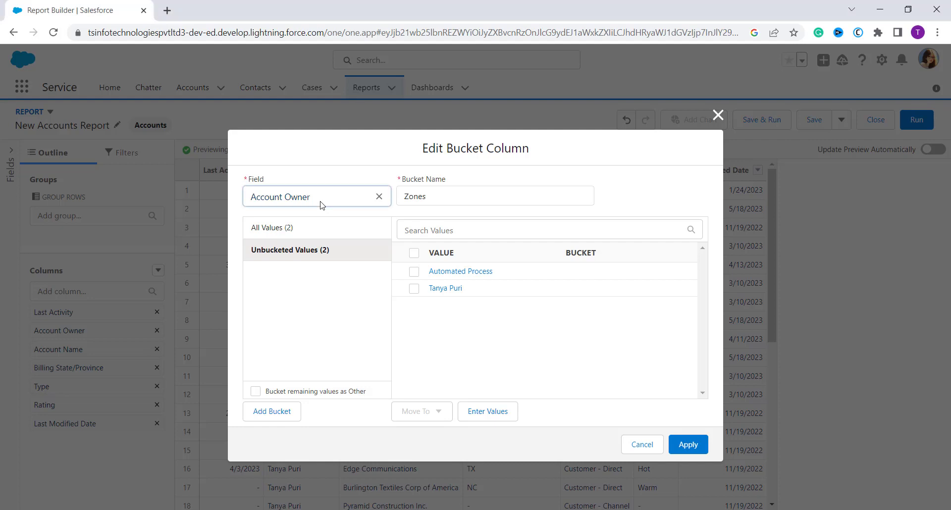
Switch the Zones bucket field from Account Owner to Billing City and start a new bucket.
click(380, 197)
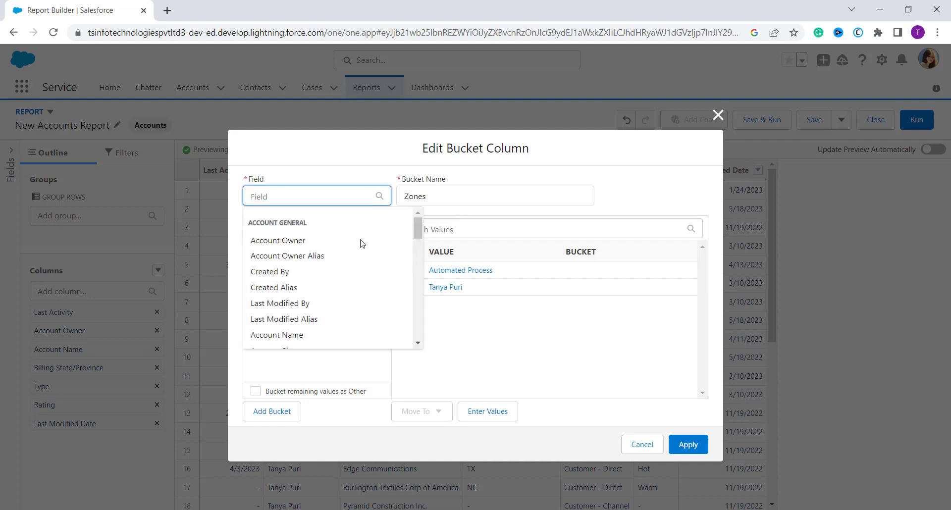
scroll(349, 283, down, 3)
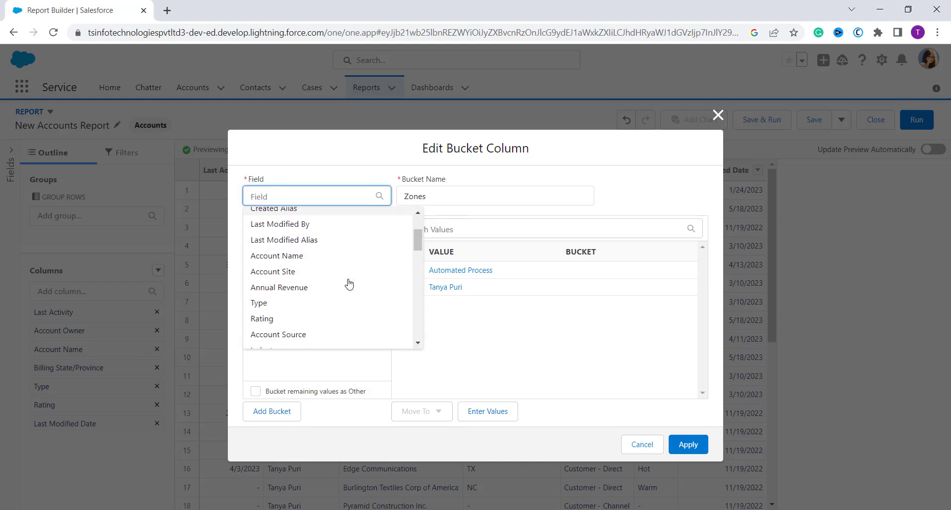
scroll(349, 283, down, 1)
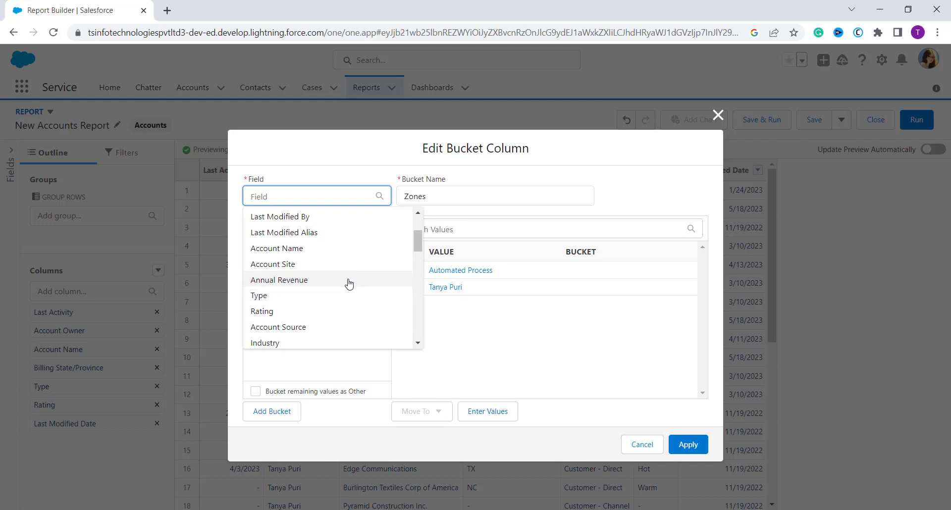
scroll(349, 283, down, 5)
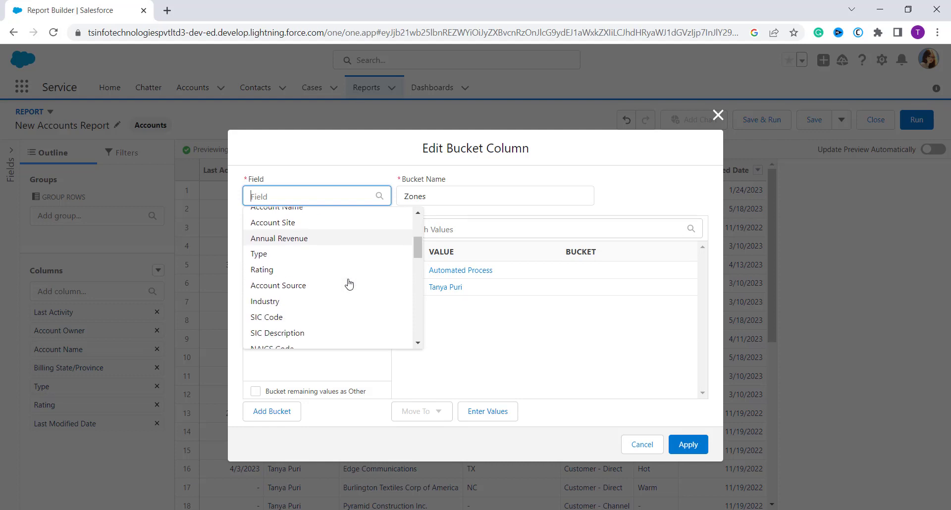
scroll(349, 283, down, 5)
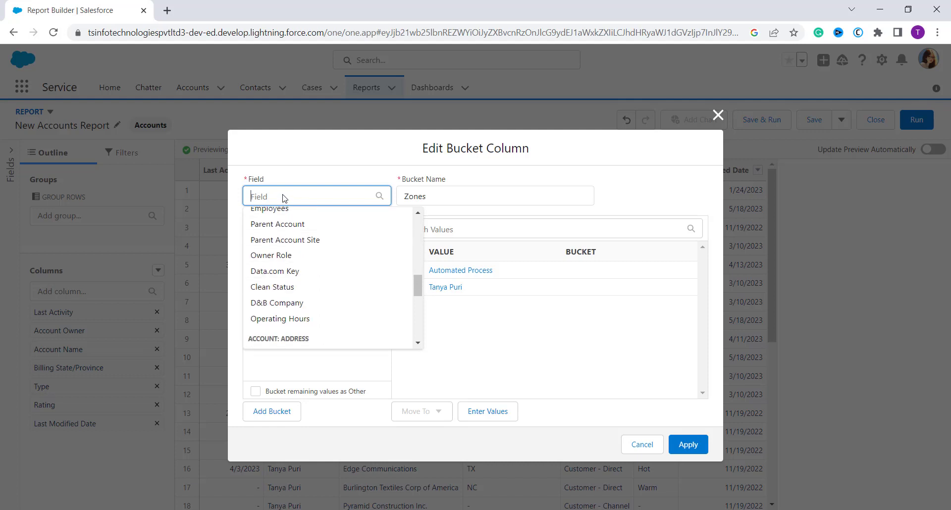
text(B)
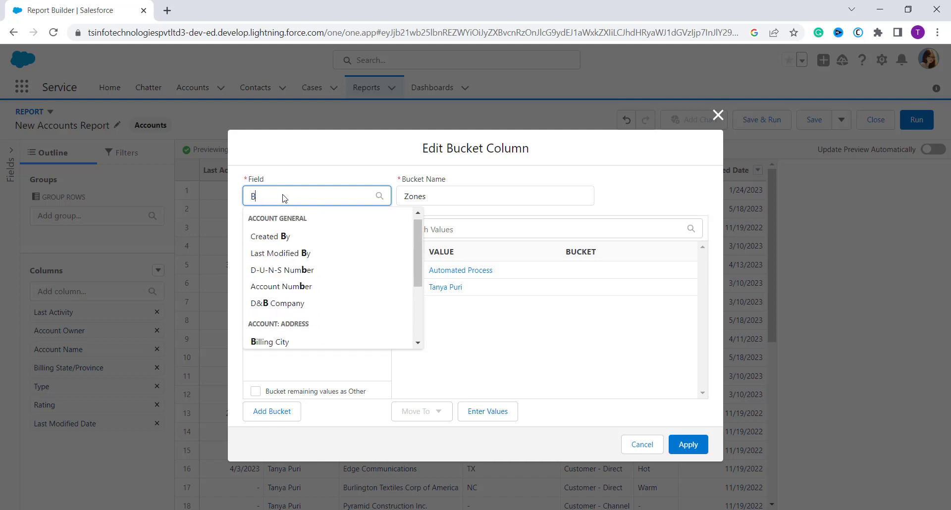
click(276, 342)
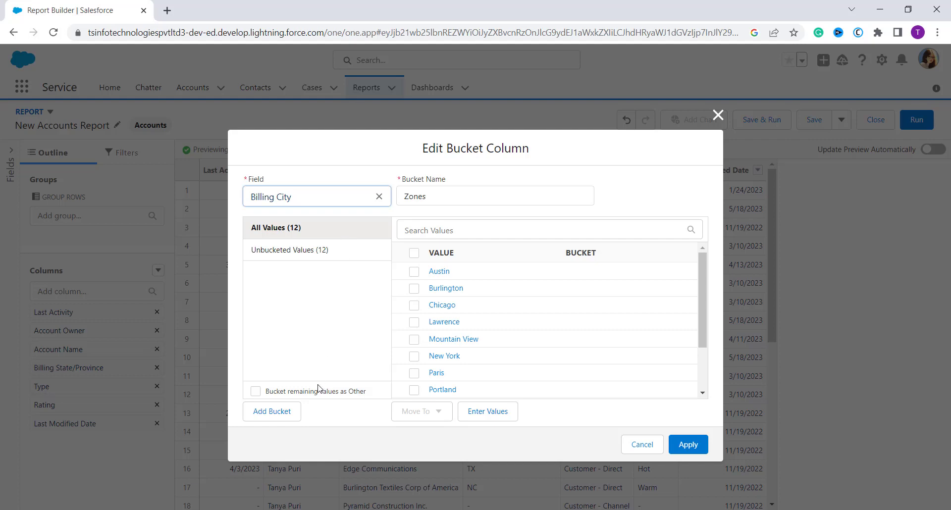
click(276, 419)
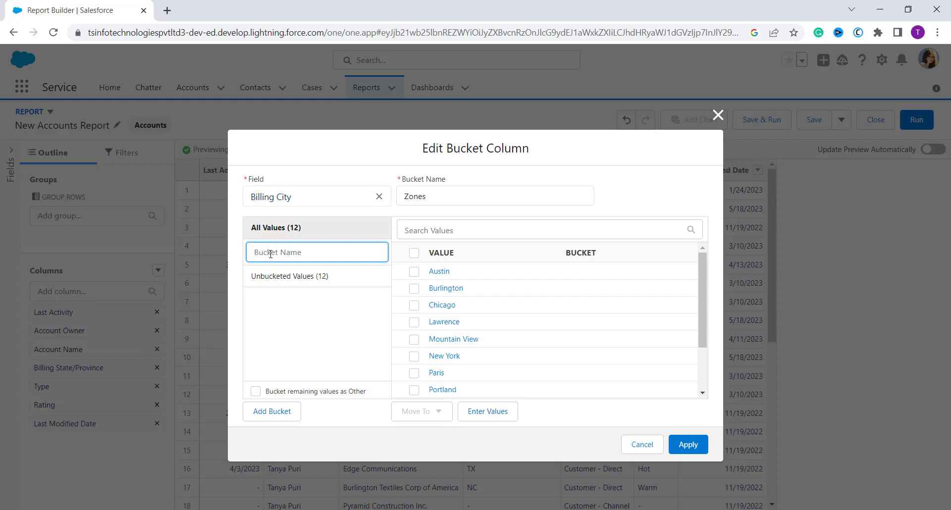
Name the first Zones bucket 'Northern City'.
text(Northe)
text(City)
click(361, 305)
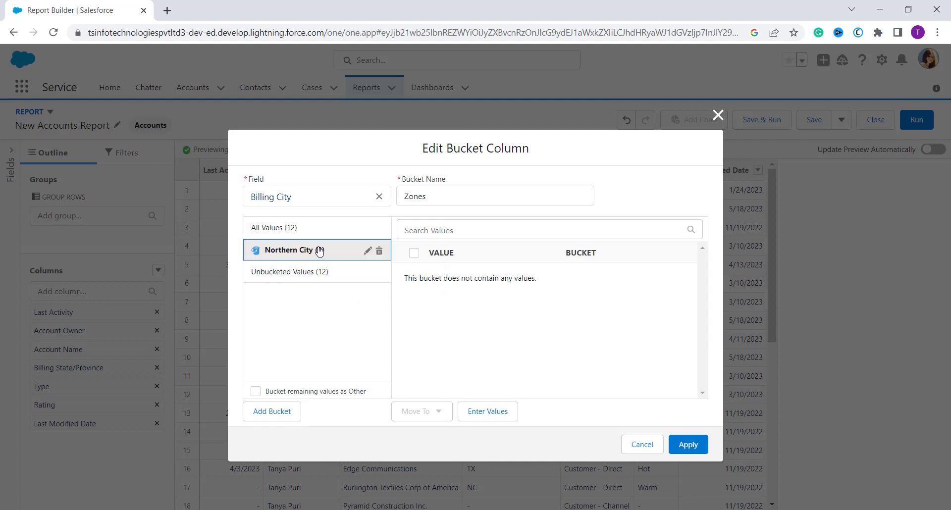
Add a second bucket 'Southern City', correcting the misspelled 'Sorthern City'.
click(271, 412)
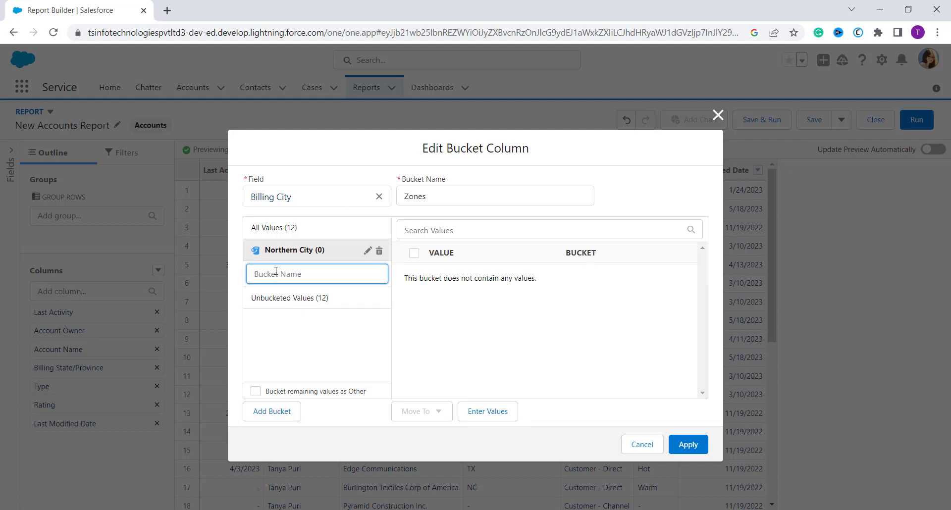
text(Sorthern City)
right_click(271, 274)
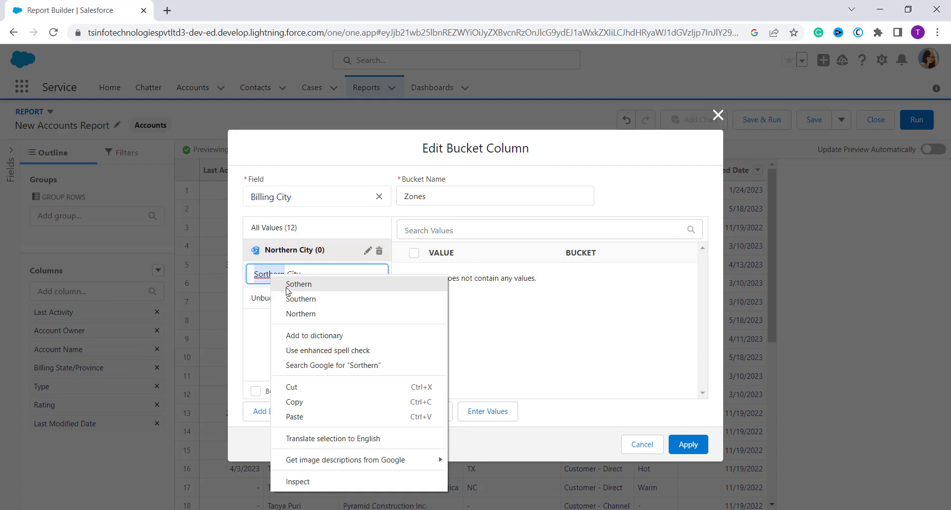
click(262, 318)
key(Return)
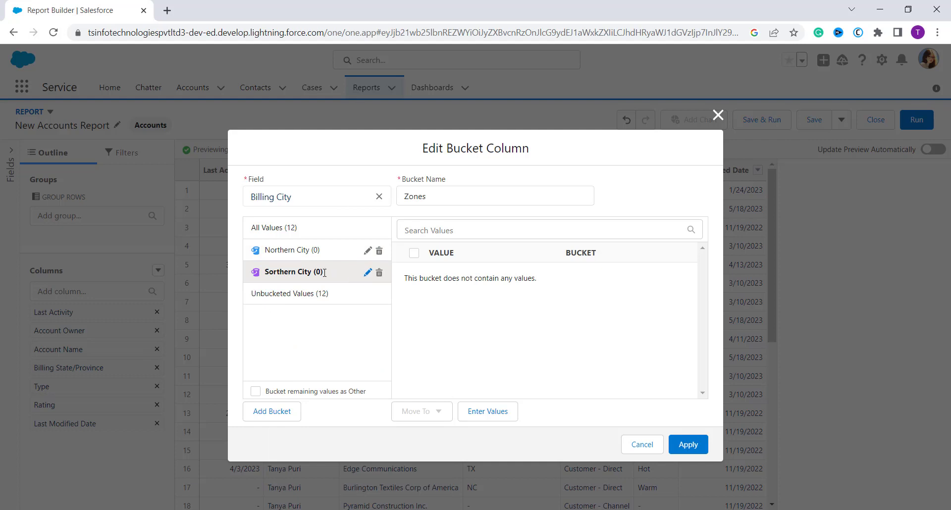
click(367, 275)
click(264, 277)
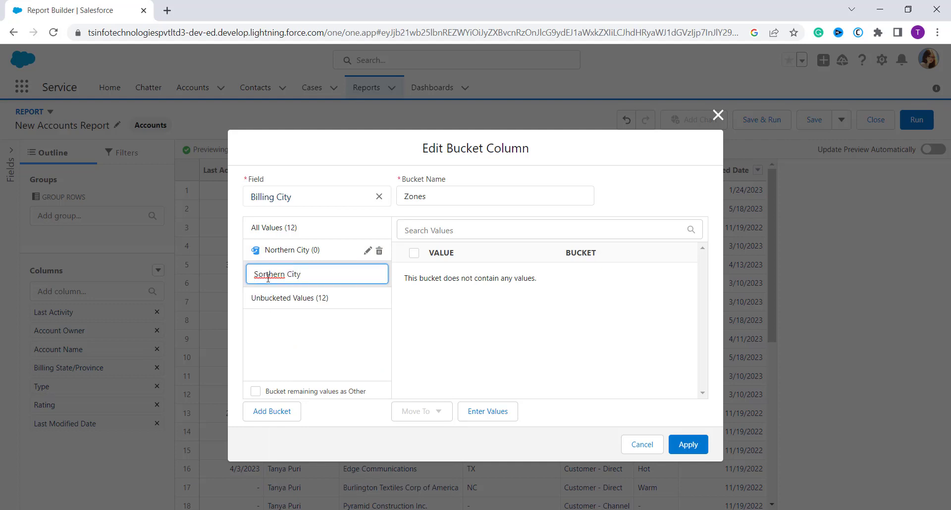
key(BackSpace)
text(u)
click(275, 332)
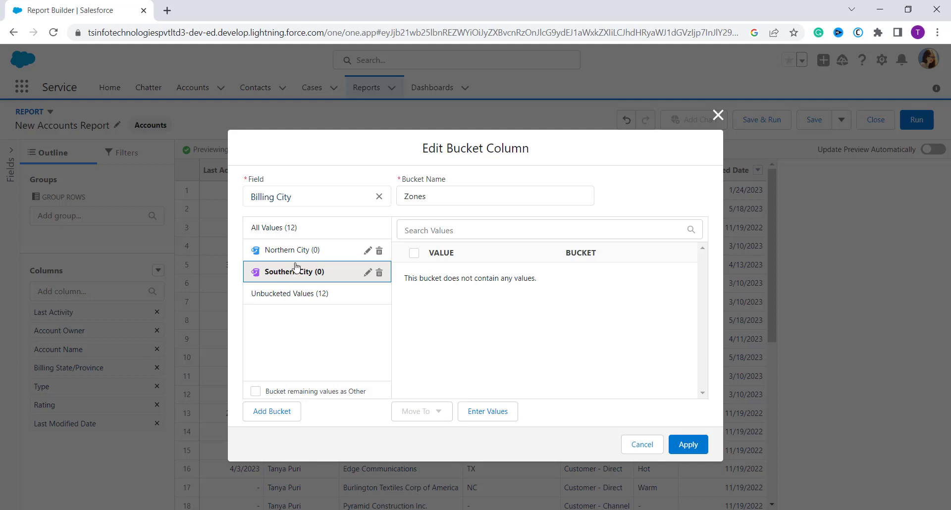
click(288, 228)
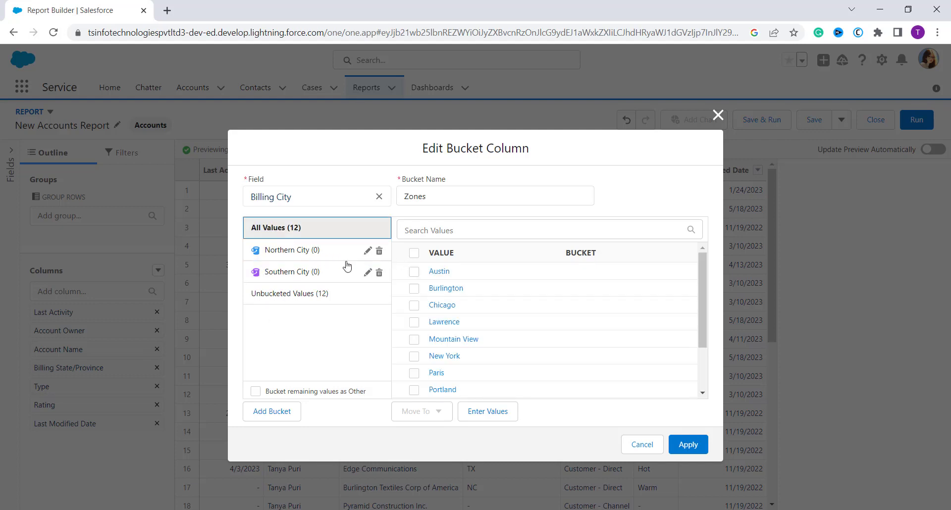
Select Austin, San Francisco, Tallahassee and Paris and bring up the Move To bucket list.
click(420, 307)
click(414, 272)
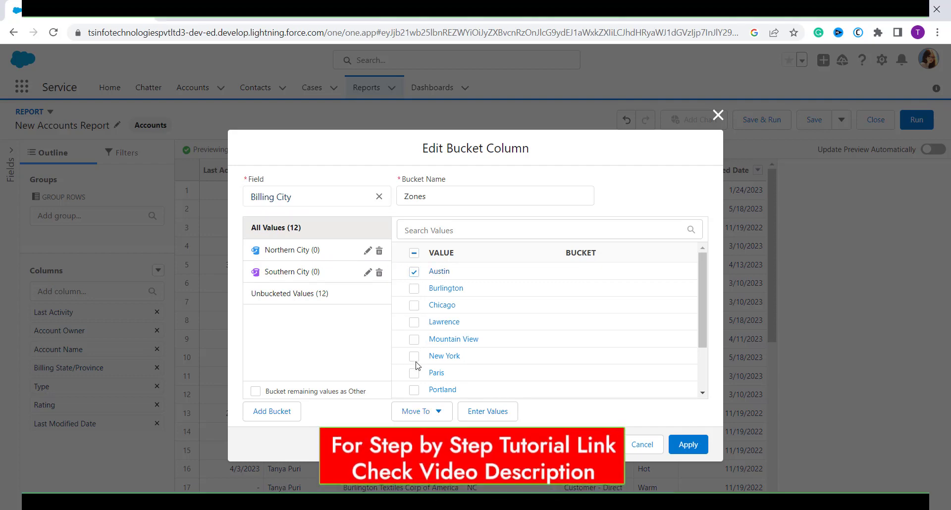
scroll(442, 340, down, 2)
click(414, 340)
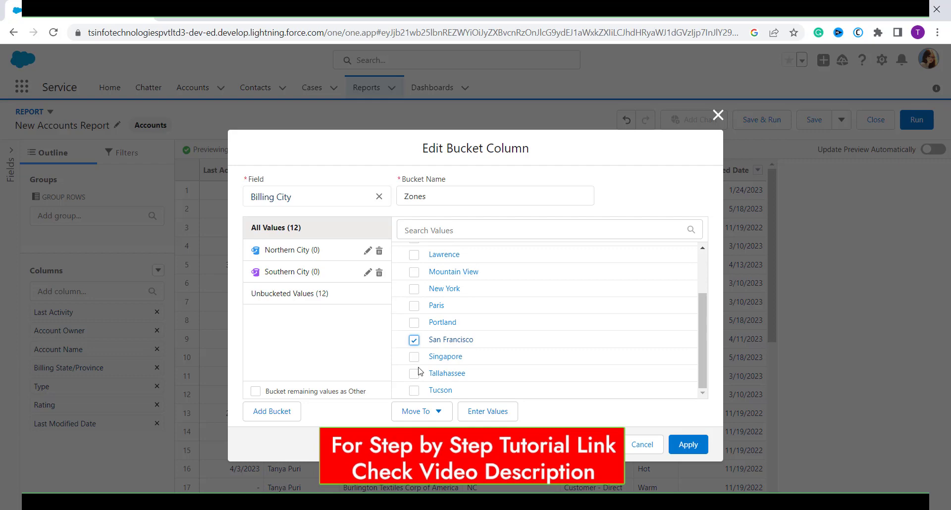
click(414, 374)
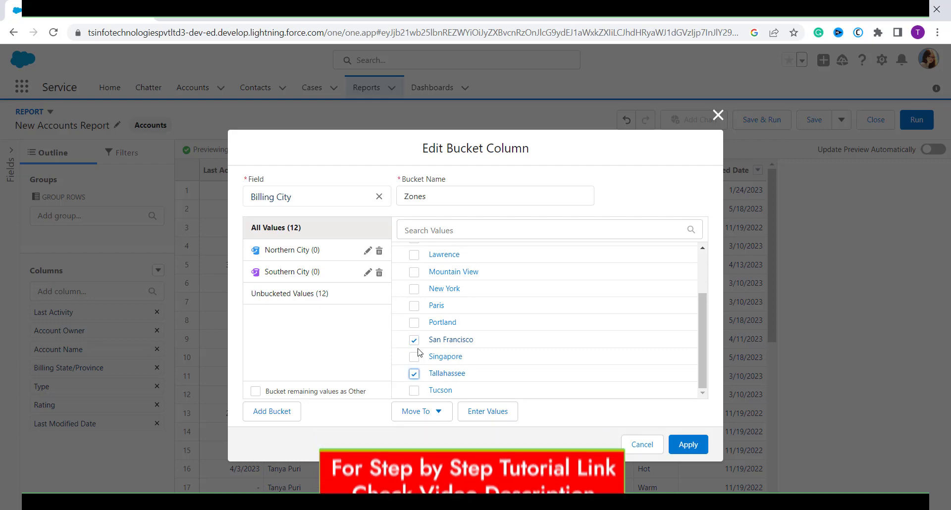
click(414, 306)
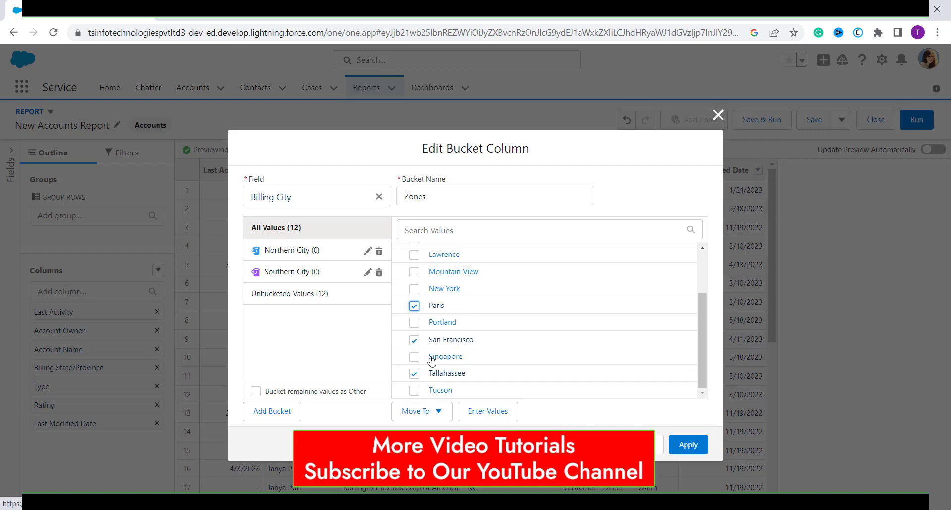
click(436, 418)
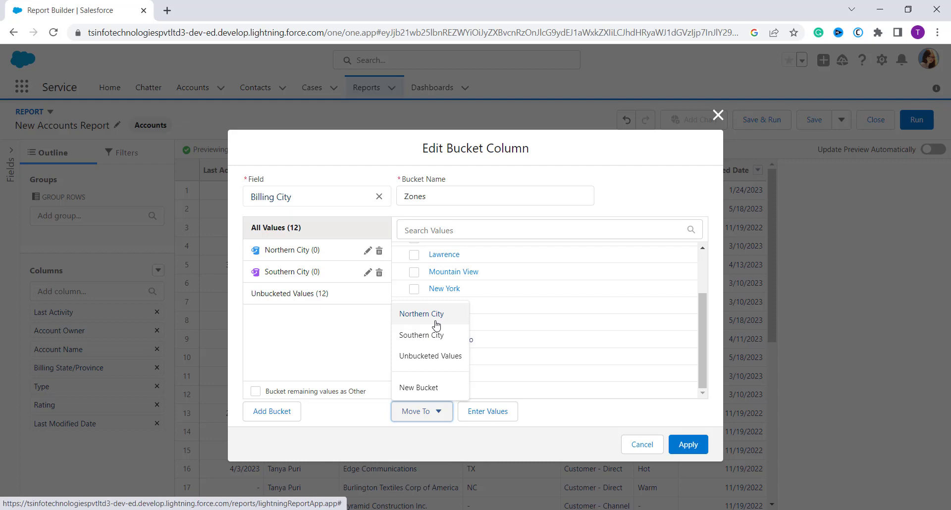
Move Austin, San Francisco, Tallahassee and Paris into the Northern City bucket.
click(422, 313)
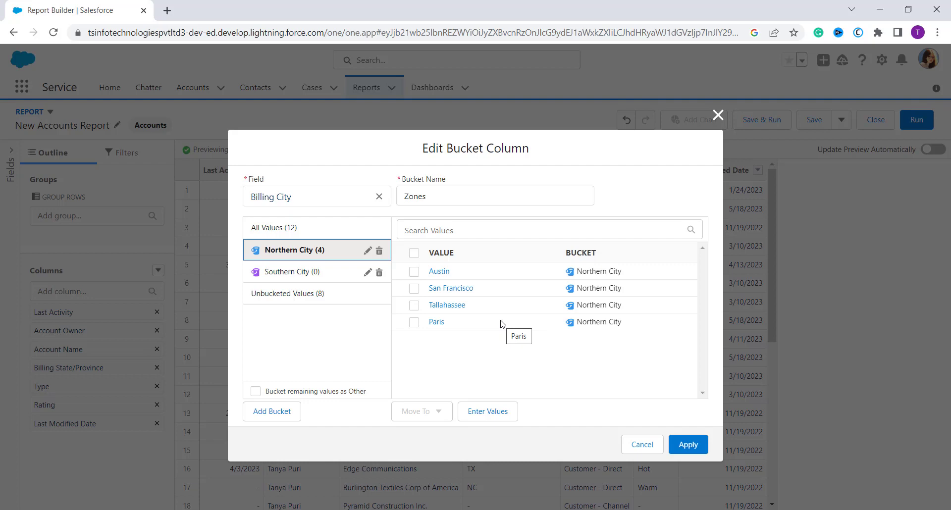
click(486, 379)
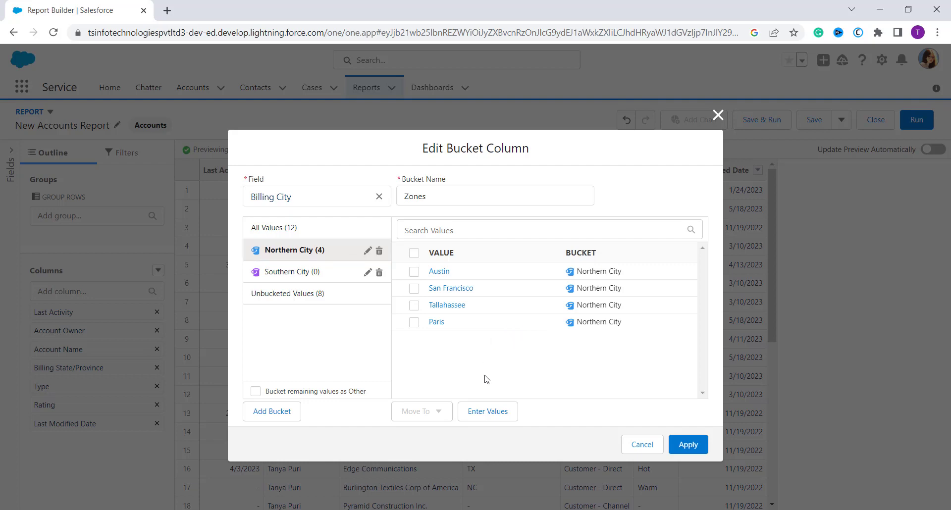
click(283, 229)
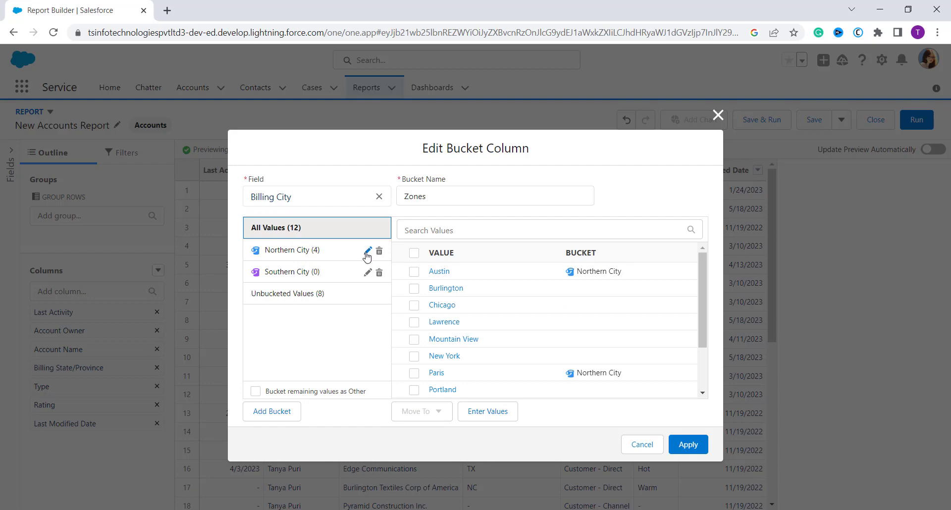
Move unbucketed Mountain View, Tucson, Portland and Burlington into the Southern City bucket.
click(291, 300)
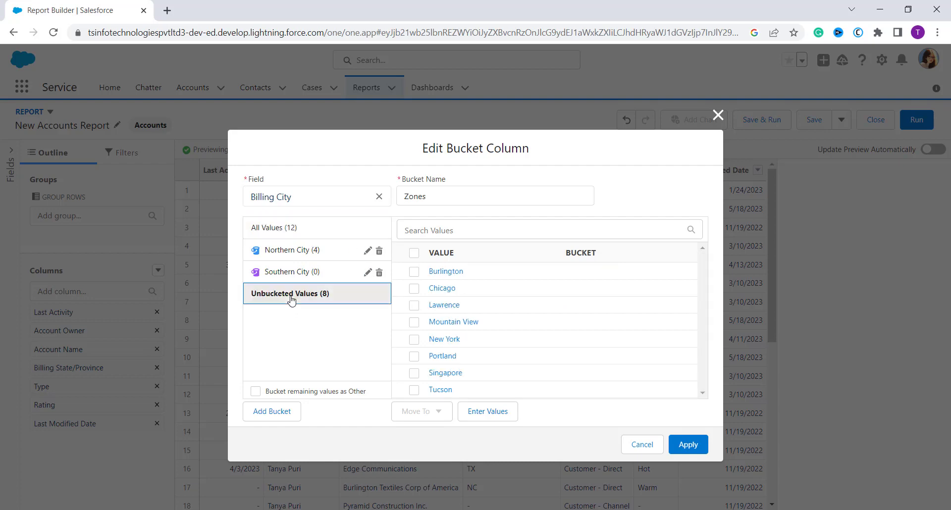
click(413, 322)
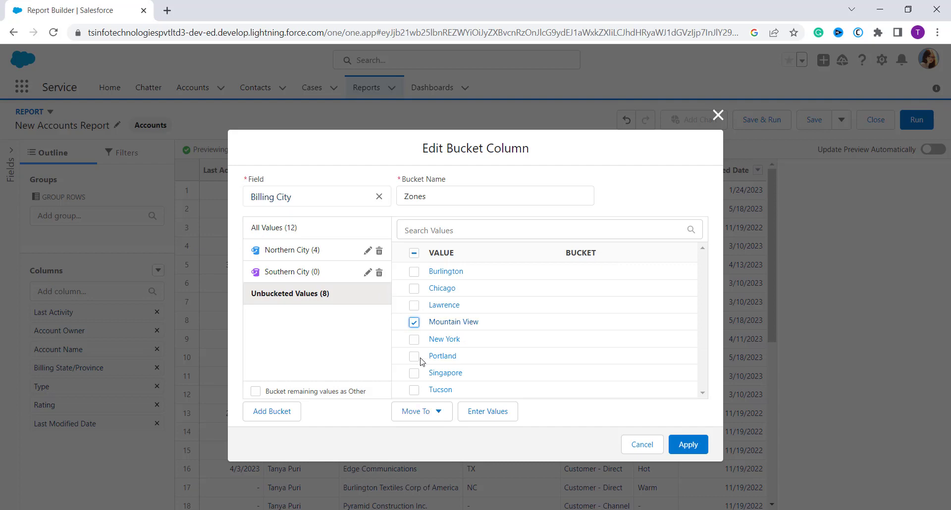
click(416, 388)
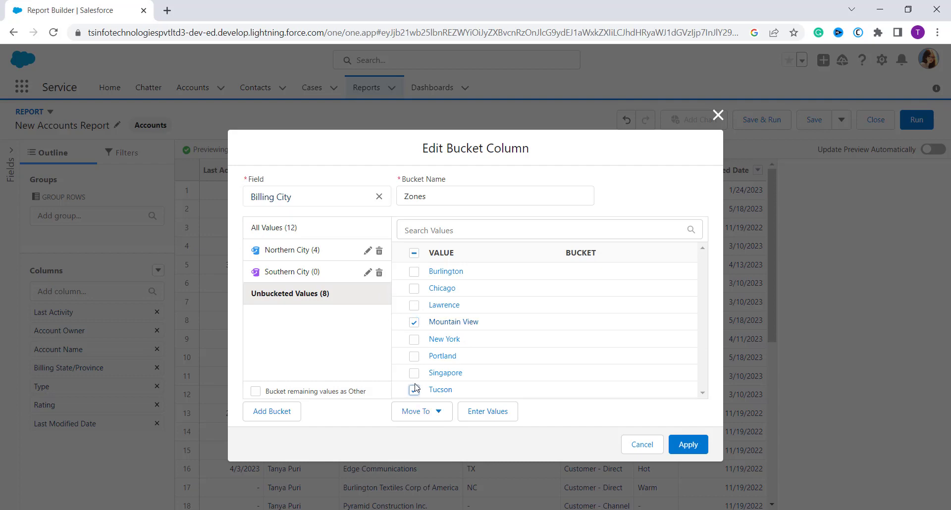
click(414, 356)
click(414, 271)
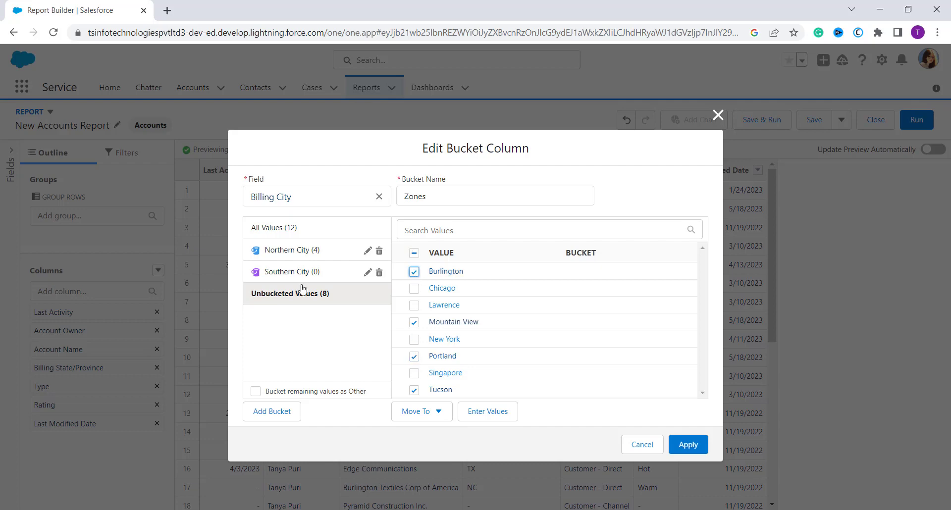
click(436, 414)
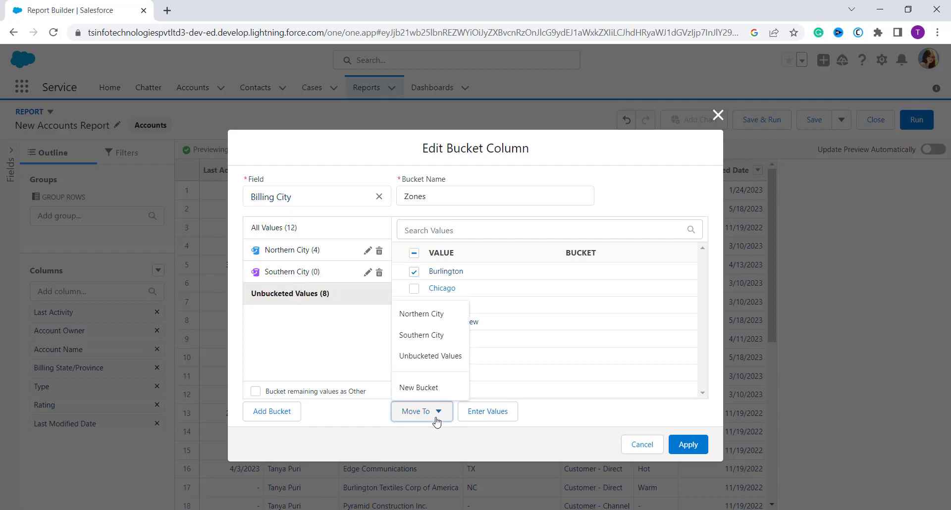
click(440, 336)
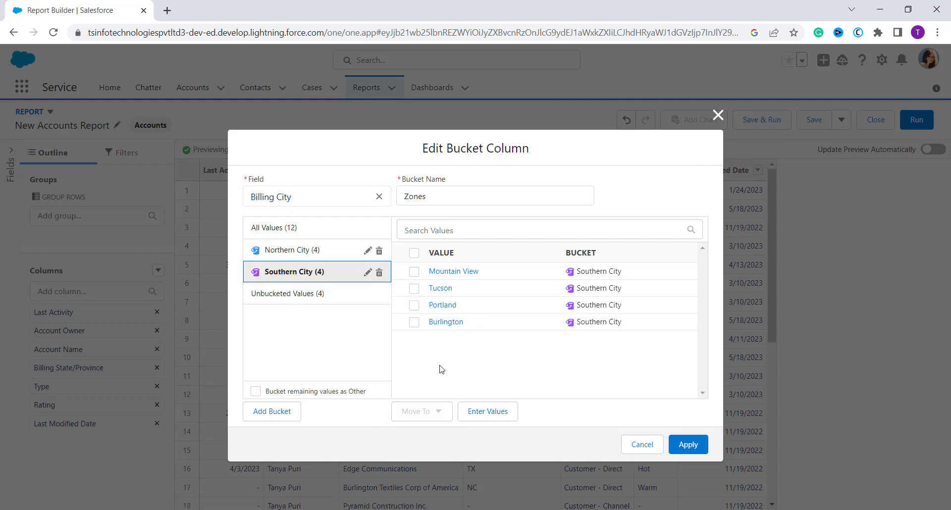
click(307, 305)
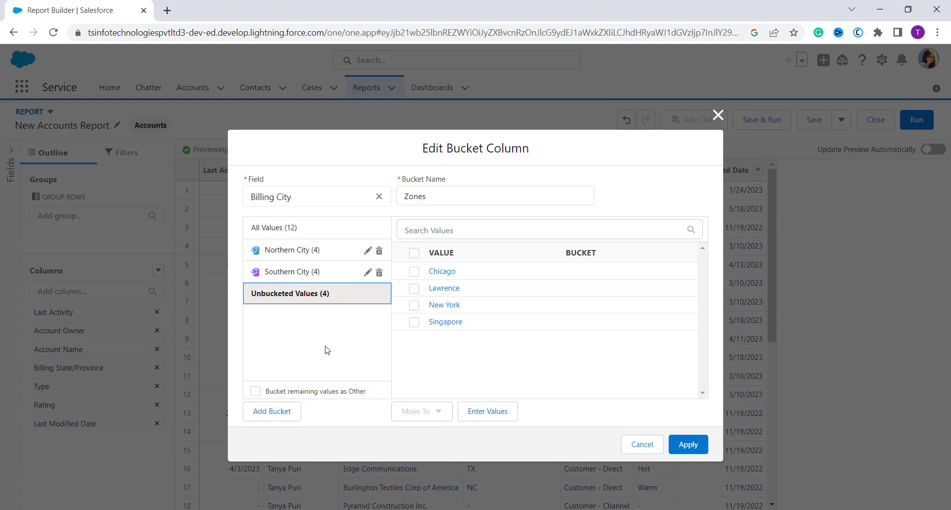
Bucket the remaining cities as Other and apply the Zones column to the report.
click(256, 391)
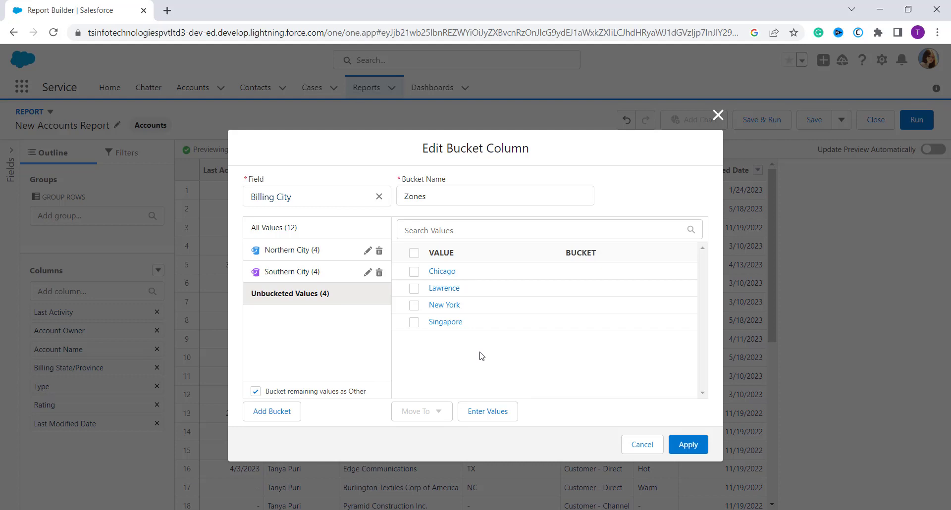
click(688, 445)
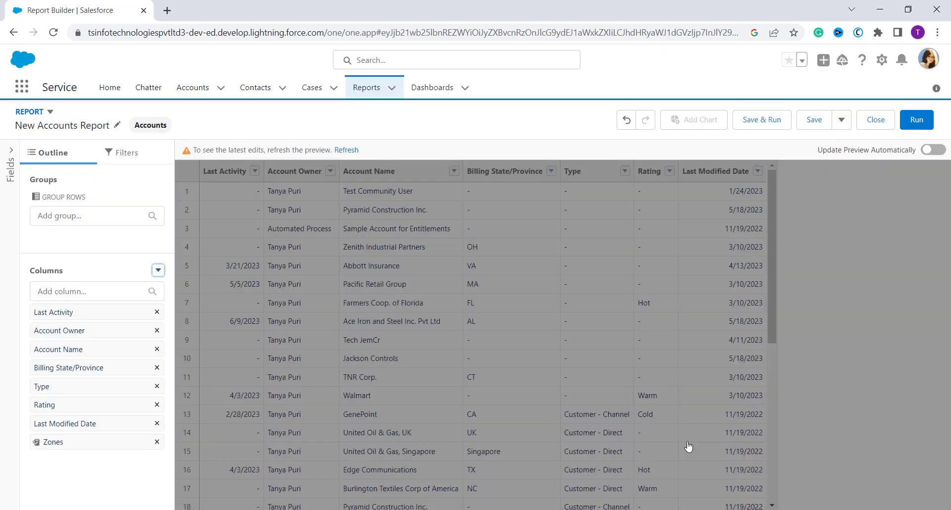
click(346, 150)
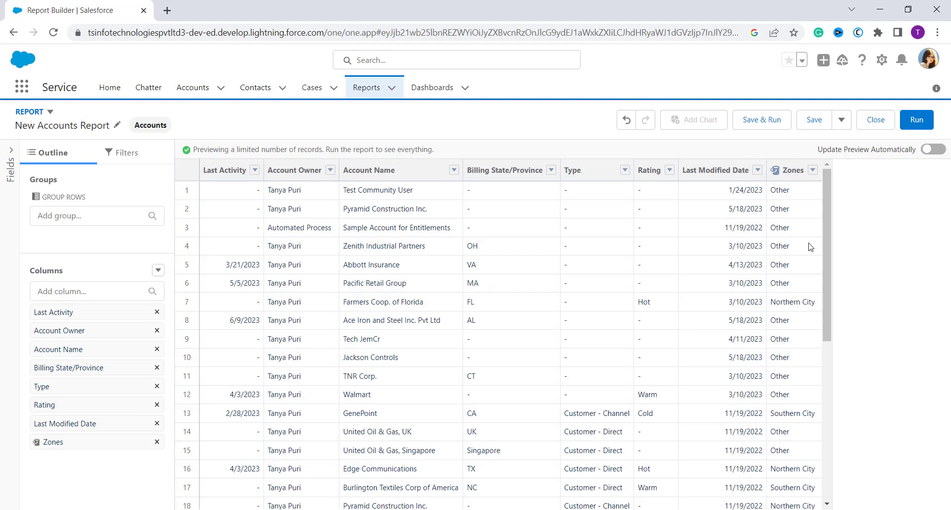
scroll(810, 246, down, 1)
scroll(810, 247, up, 1)
scroll(807, 429, down, 5)
scroll(805, 413, down, 1)
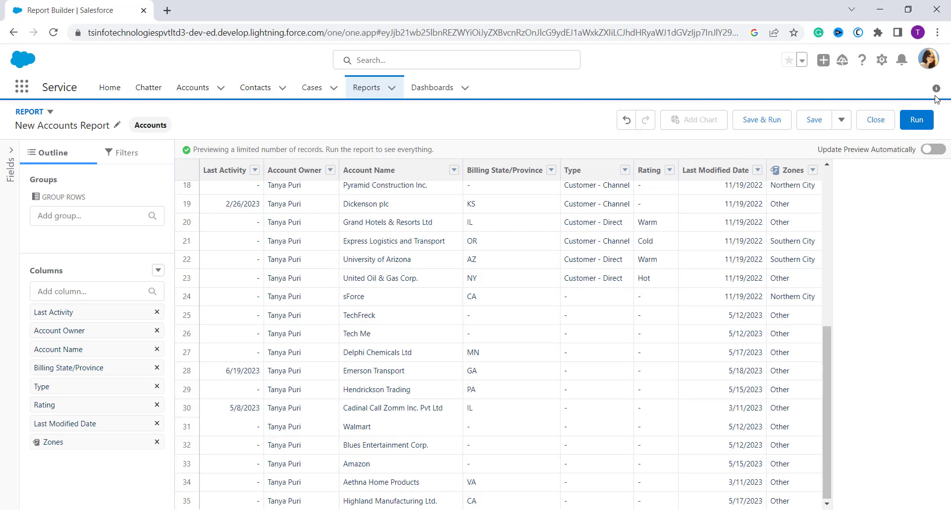
Switch from Lightning to Salesforce Classic, abandoning the unsaved Accounts report.
click(928, 60)
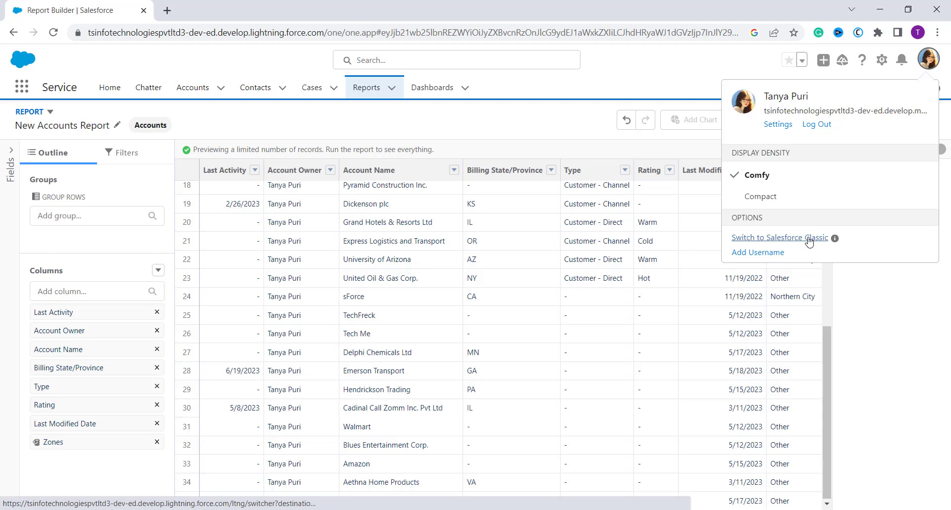
click(808, 239)
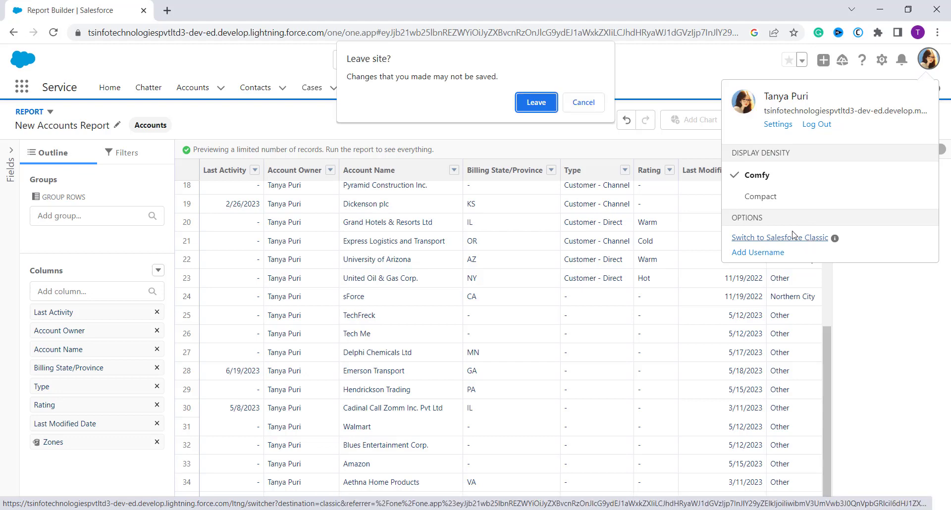
click(536, 103)
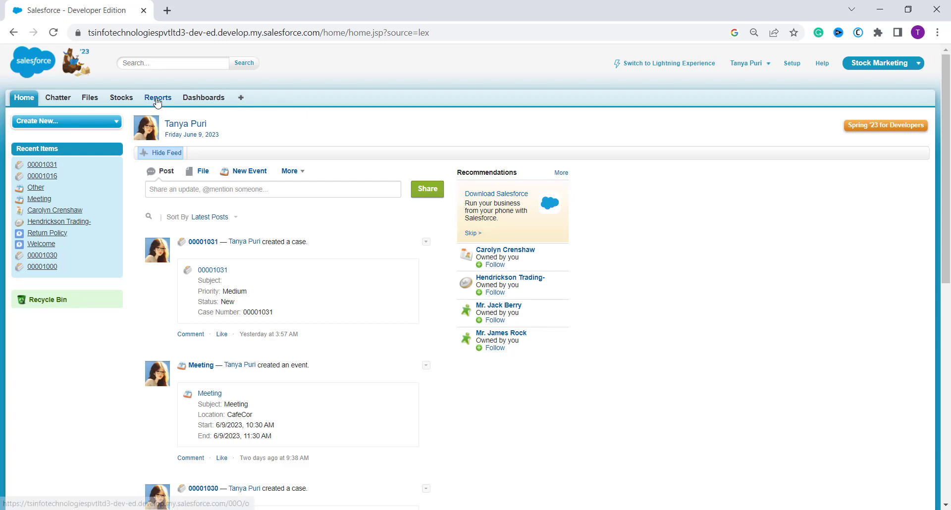
From the Reports tab, create a new report using the Opportunities report type.
click(156, 98)
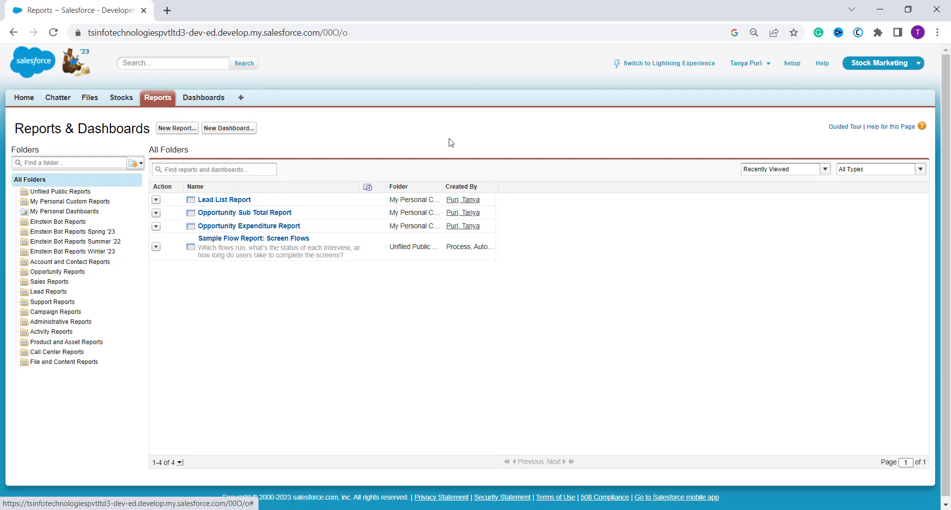
click(178, 130)
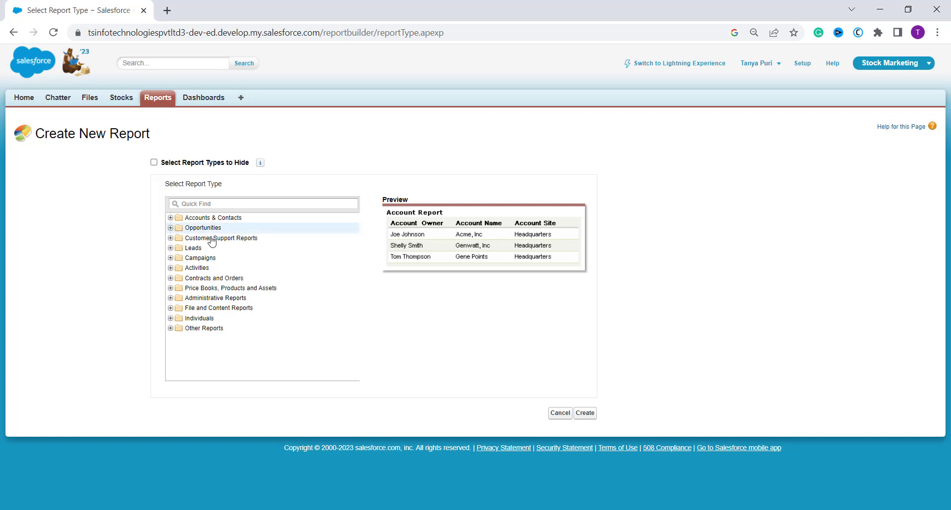
mouse_move(217, 231)
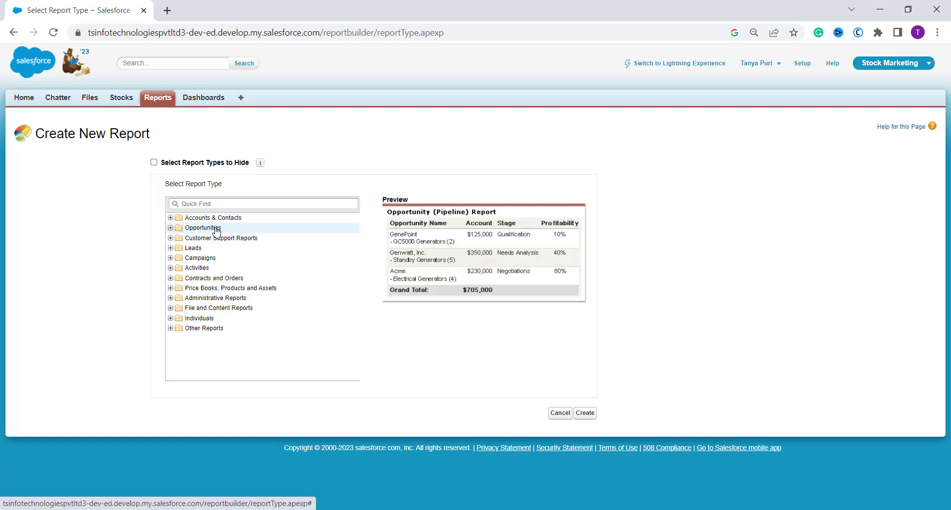
click(585, 414)
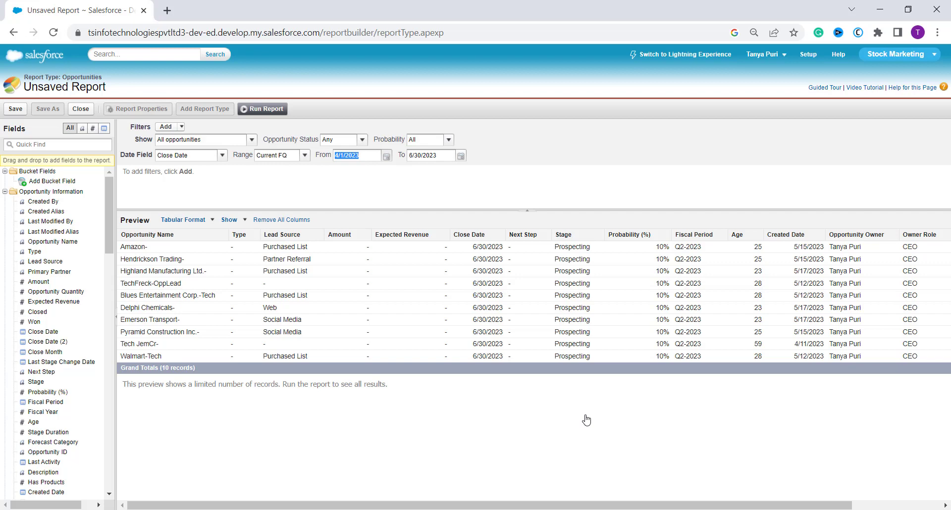
Change the Close Date filter range from Current FQ to All Time.
click(386, 158)
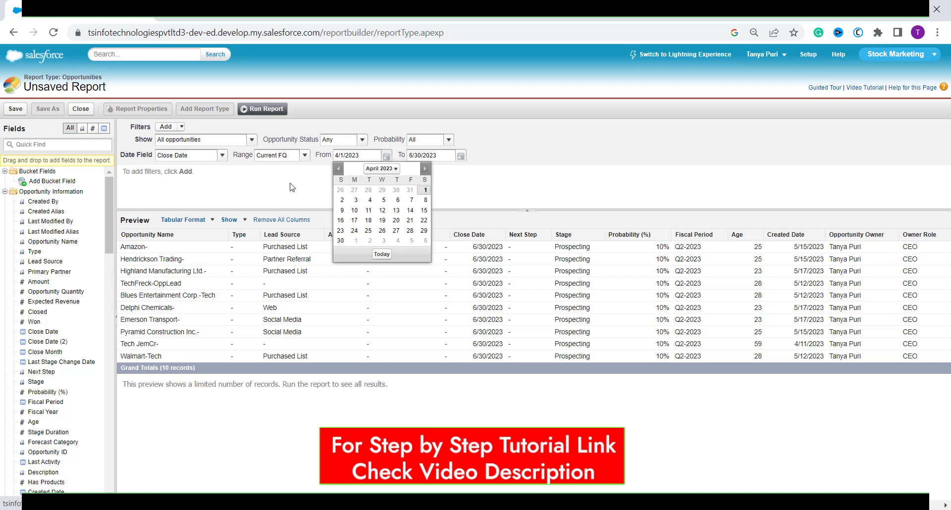
click(386, 157)
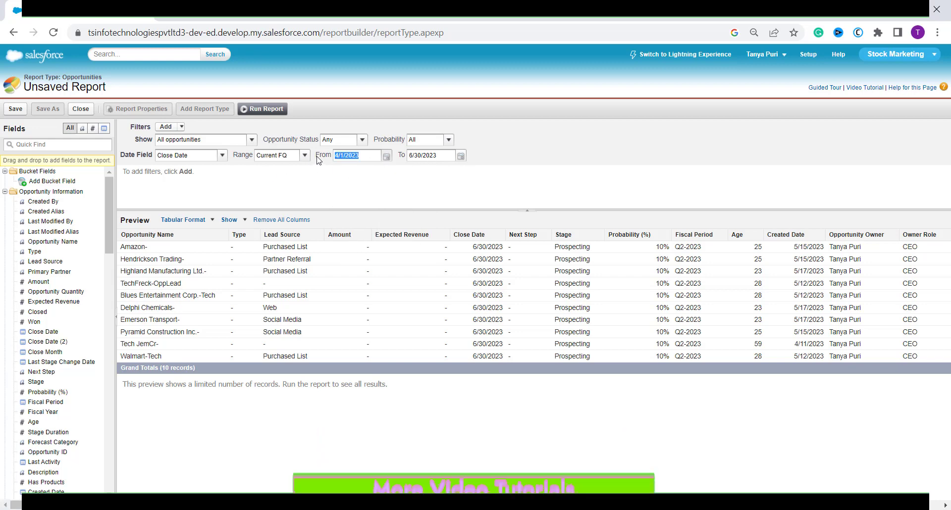
click(303, 156)
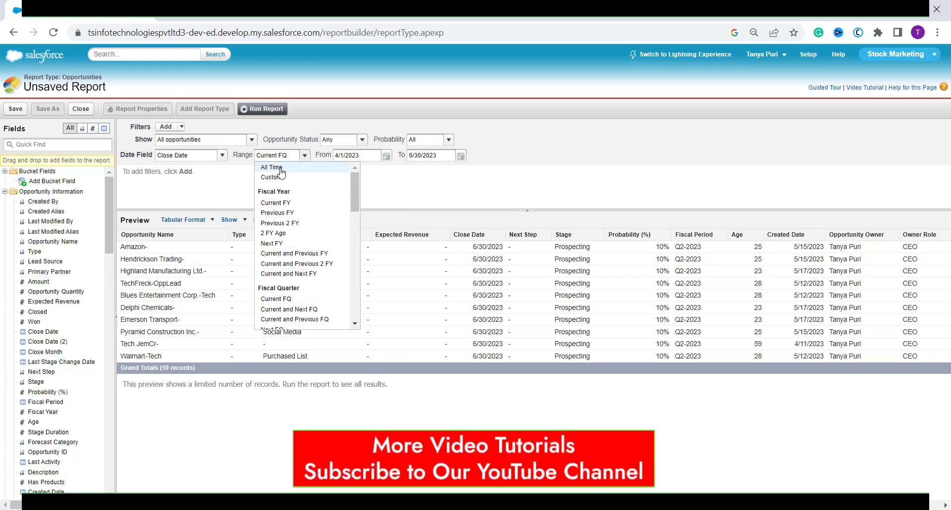
click(280, 169)
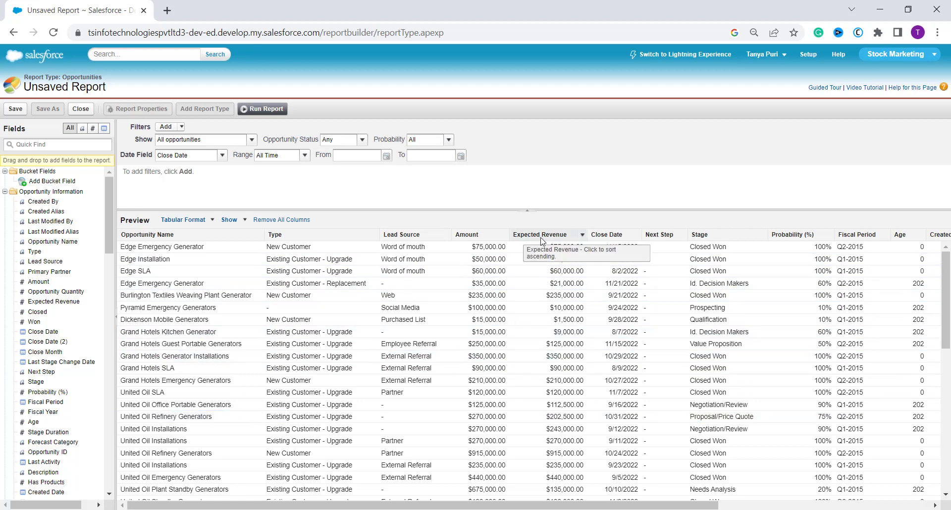
Bucket the Expected Revenue column into a new field named 'Revenue Profit'.
click(582, 235)
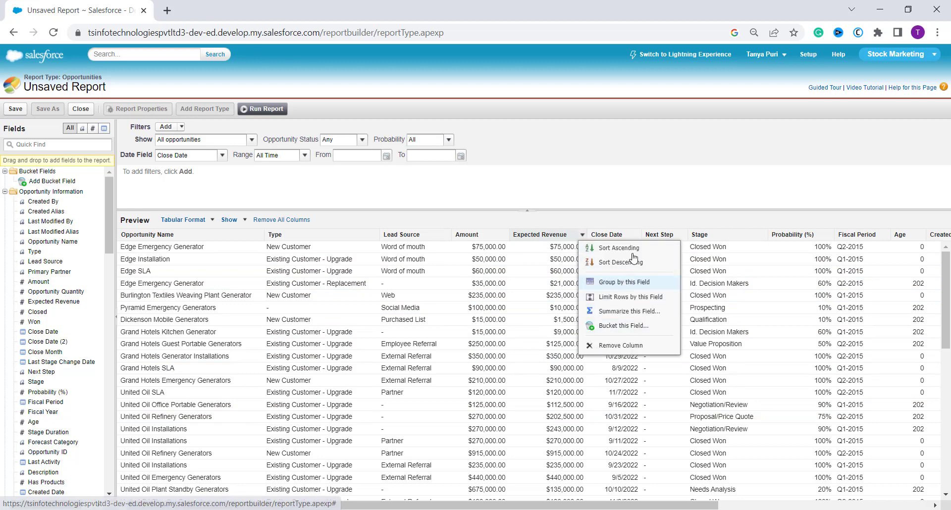
click(617, 326)
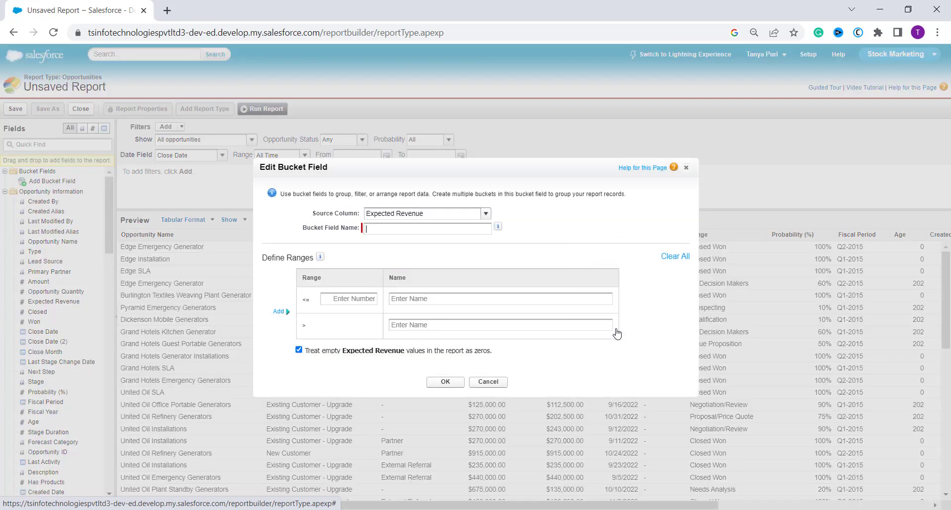
click(388, 233)
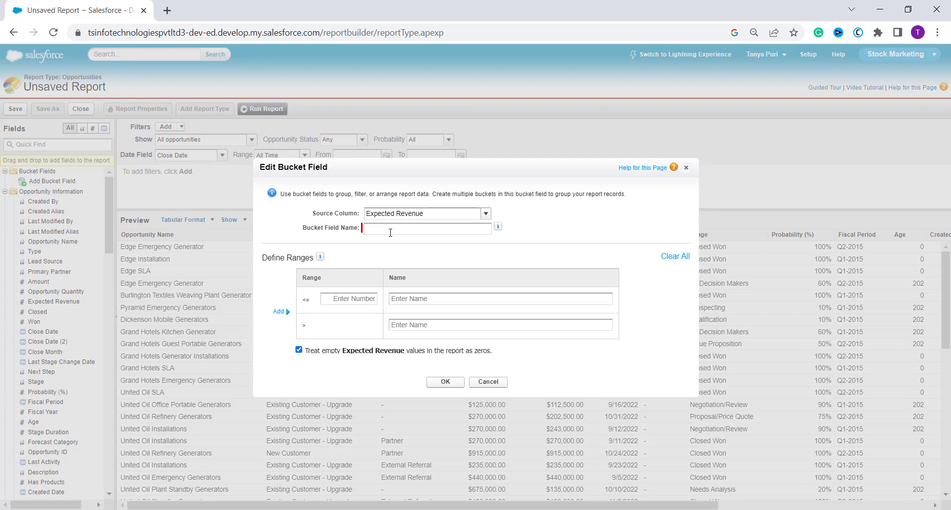
text(Revenue Profit)
Make the first range run up to 20000 and label it Small.
click(349, 300)
text(20000)
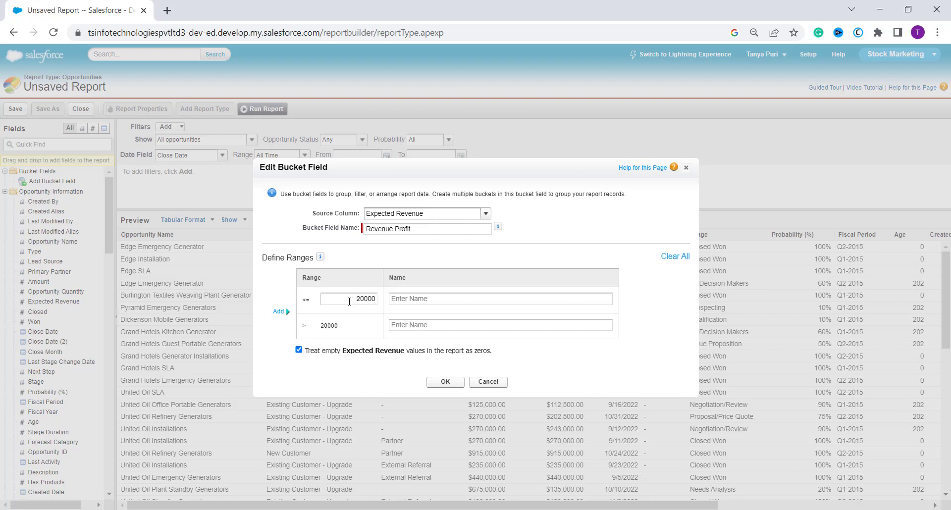
click(423, 300)
text(Small)
Add a Medium range up to 40,000 and label the top range Large.
click(287, 316)
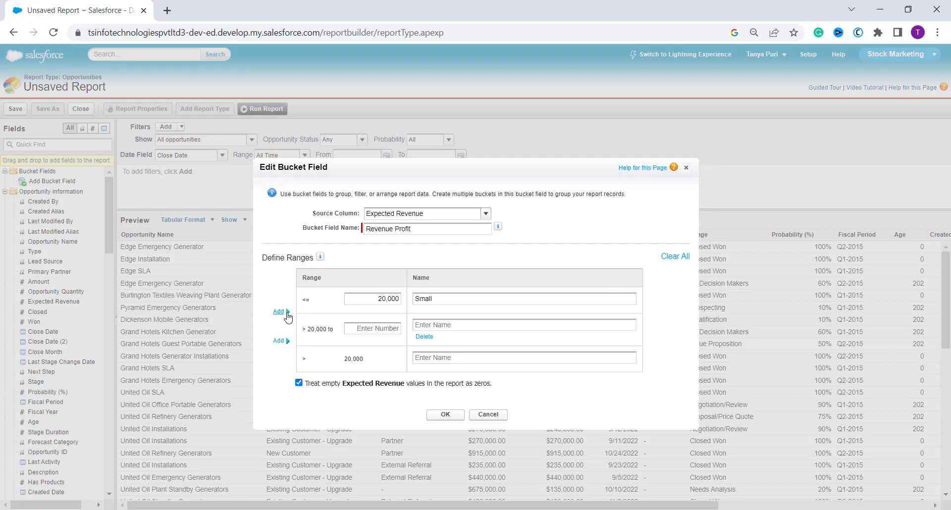
click(357, 330)
text(5)
key(BackSpace)
text(40,00)
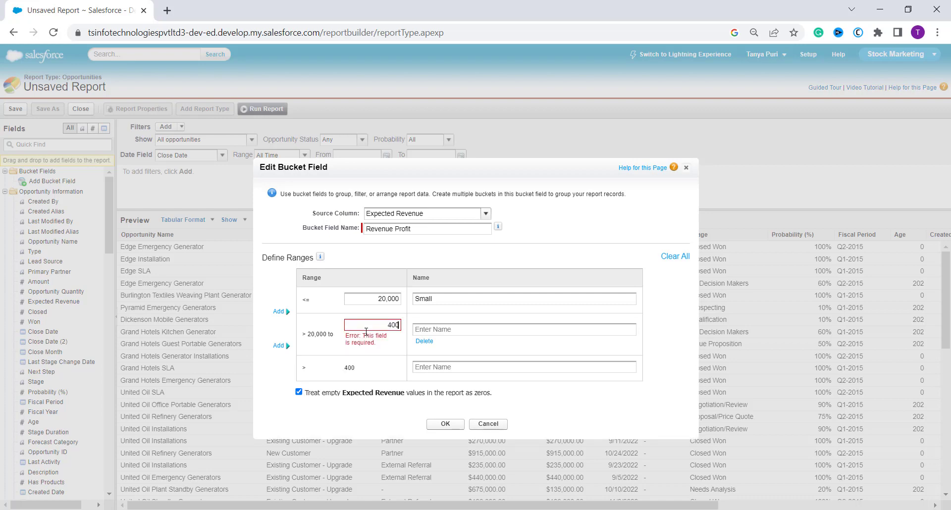
text(00)
click(480, 324)
text(Medium)
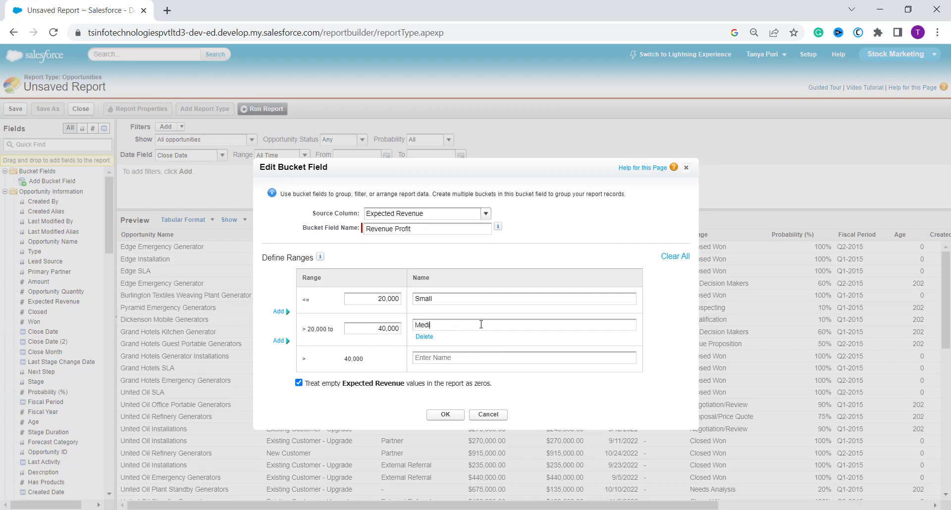
click(455, 358)
text(Large)
Apply the Revenue Profit bucket and check its Small/Medium/Large values in the preview.
click(446, 415)
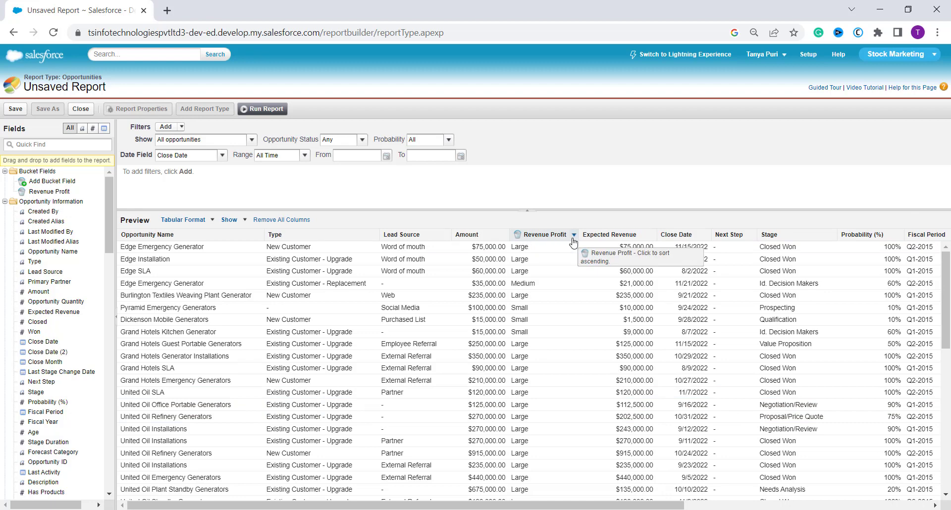
scroll(549, 310, down, 1)
scroll(549, 311, up, 1)
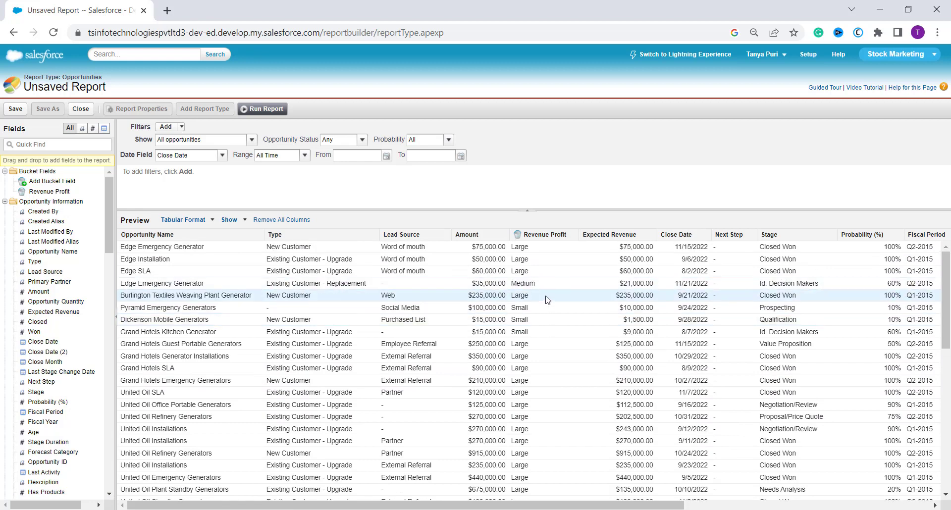
scroll(547, 299, down, 1)
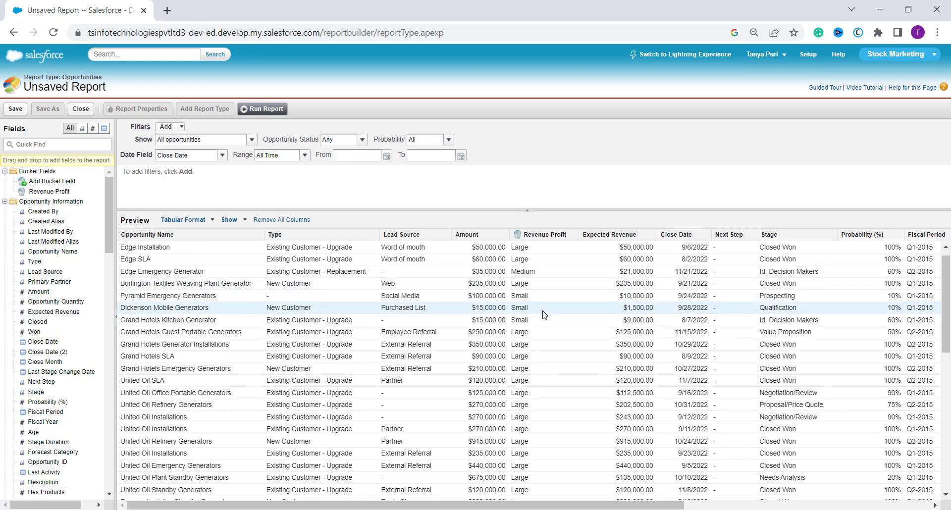